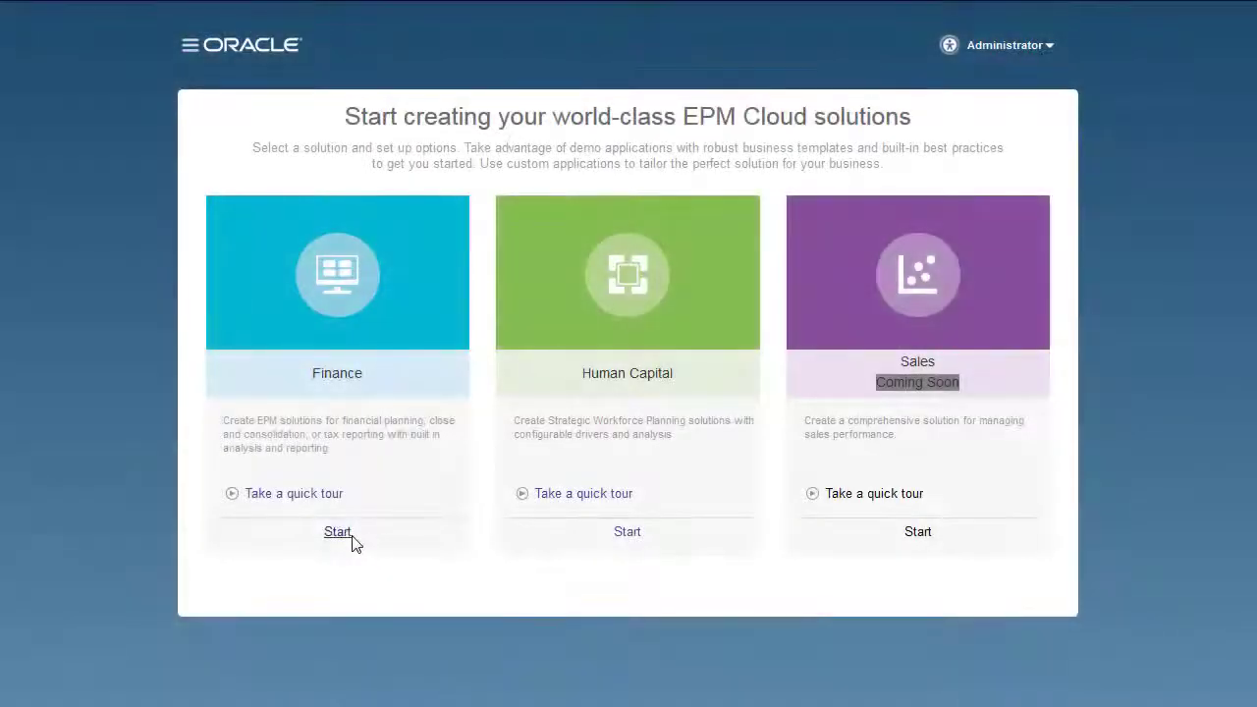
- Set up an Enterprise application named EPBCS in USD with multicurrency, reaching the Review summary
click(352, 540)
click(246, 507)
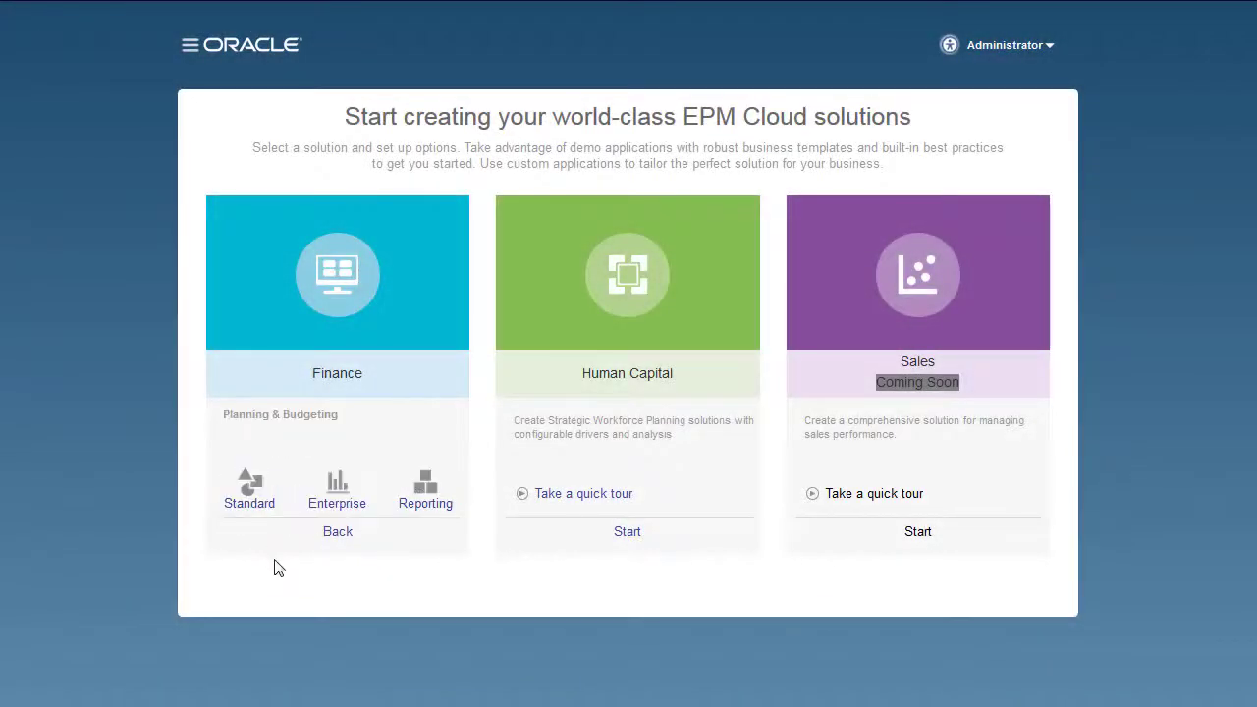
text(EPBCS)
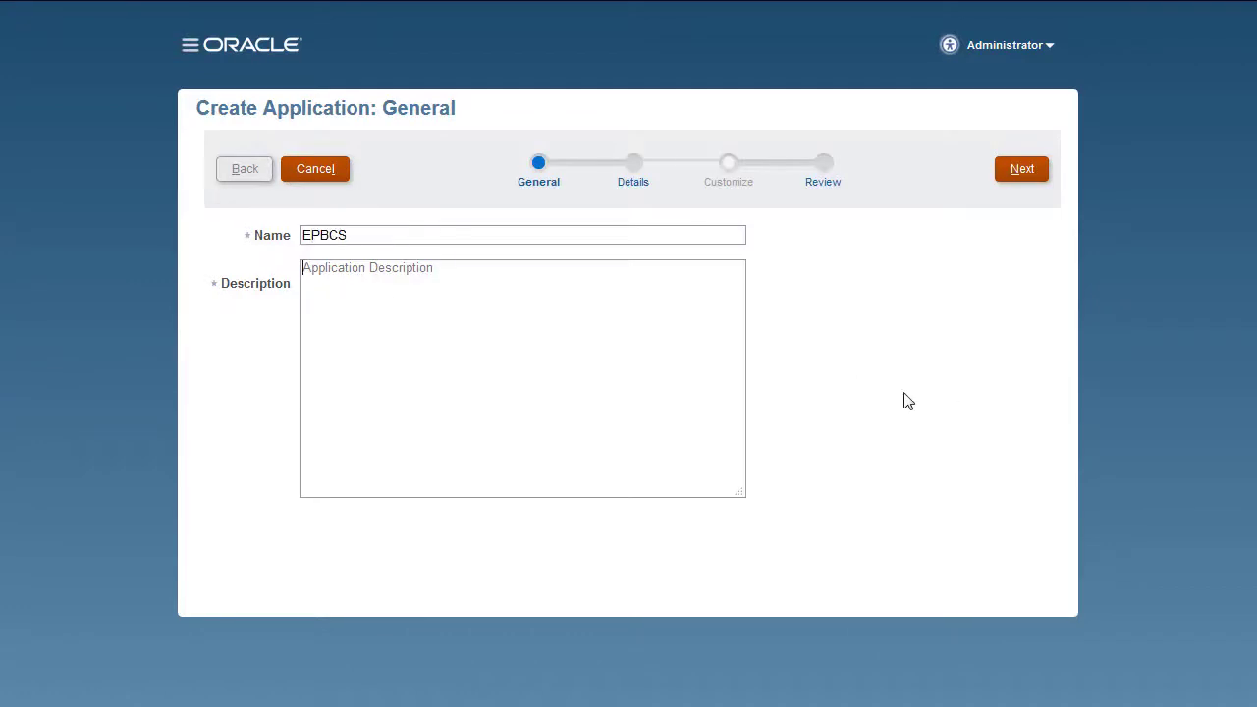
text(Enterprise application)
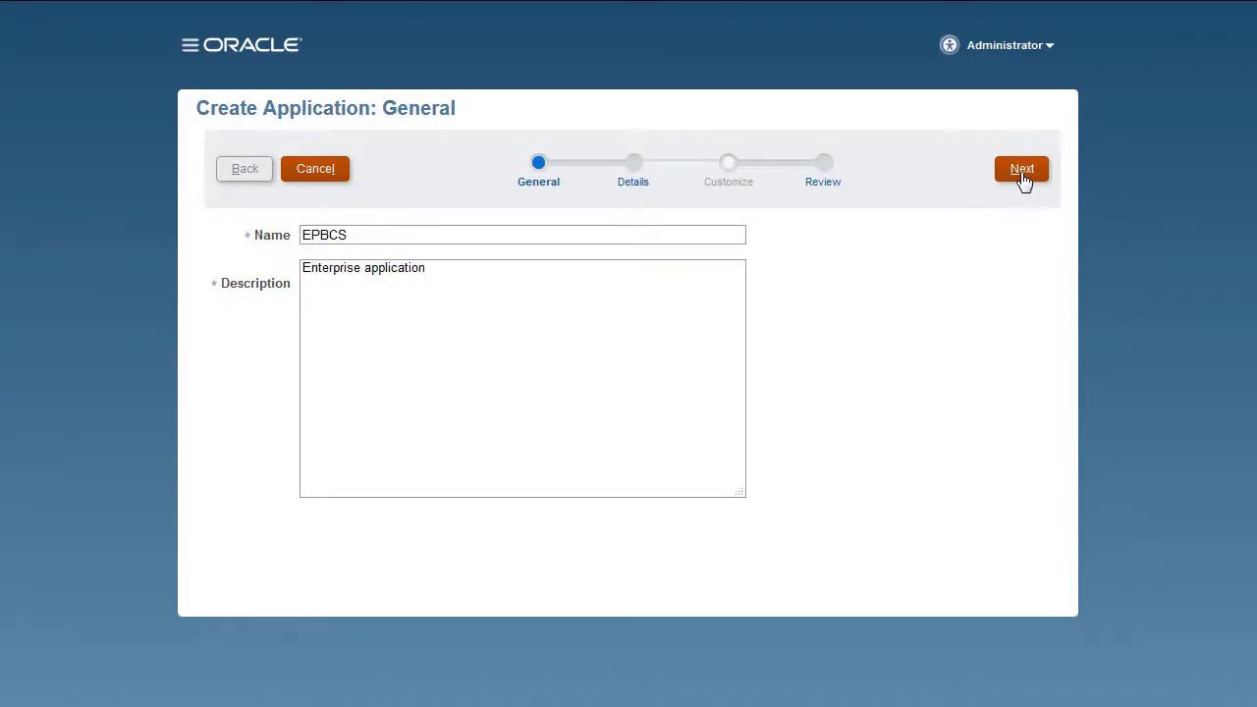
click(1021, 171)
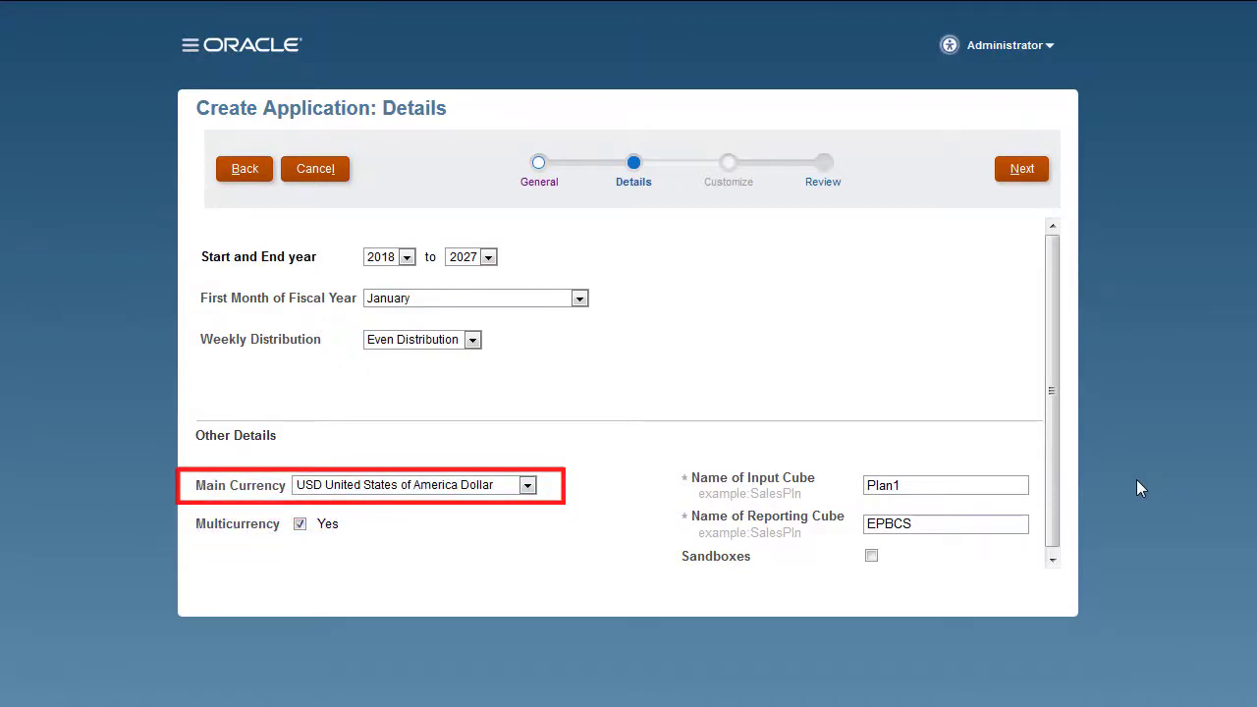
click(1021, 180)
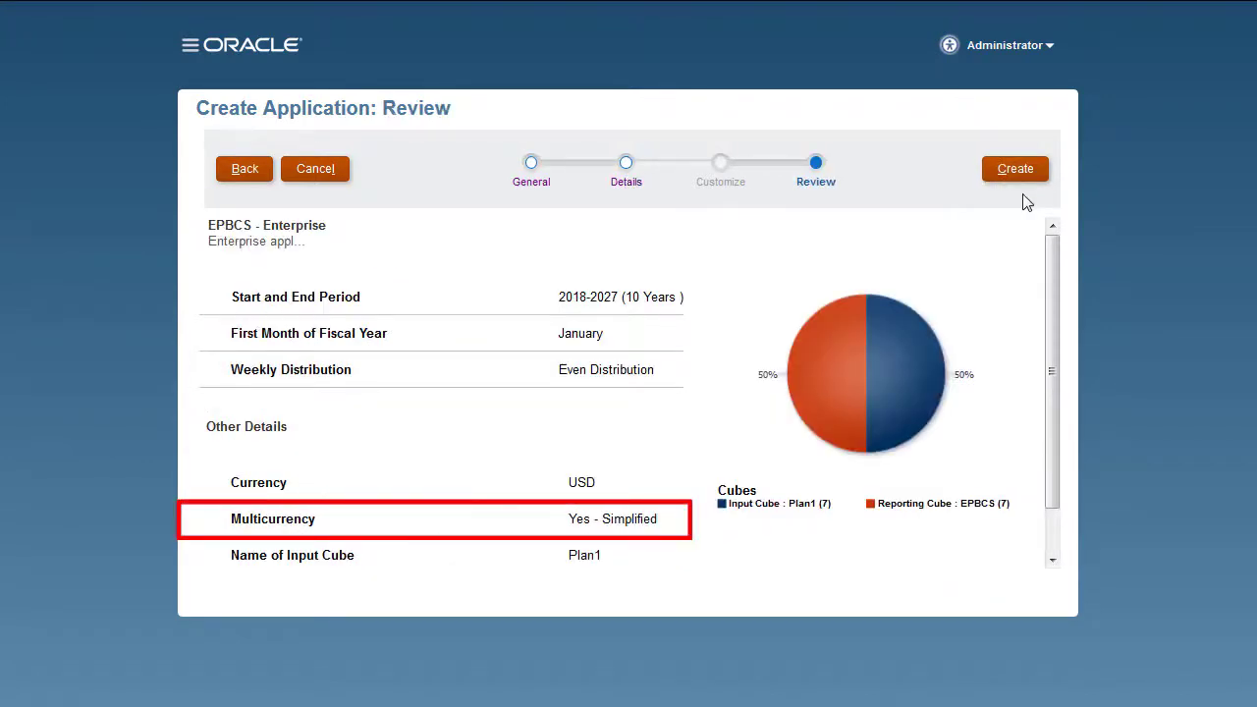
- Create the EPBCS application and open its Currency dimension from the application overview
click(1031, 171)
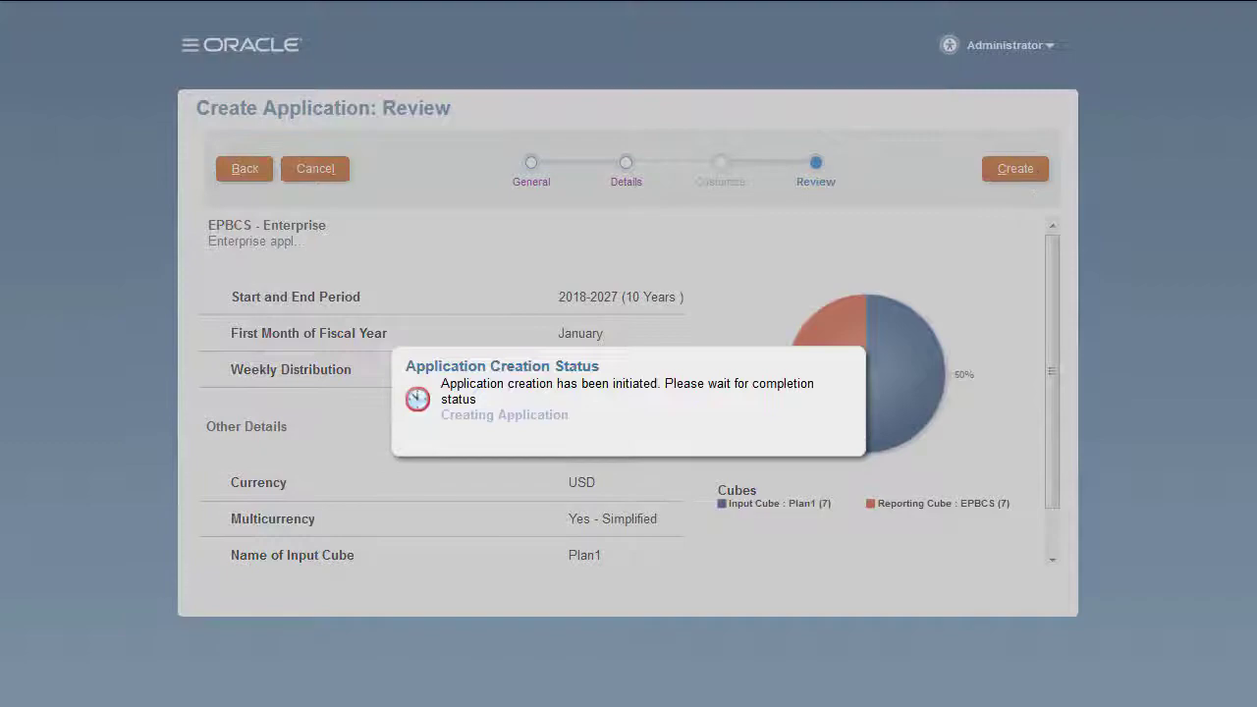
click(708, 420)
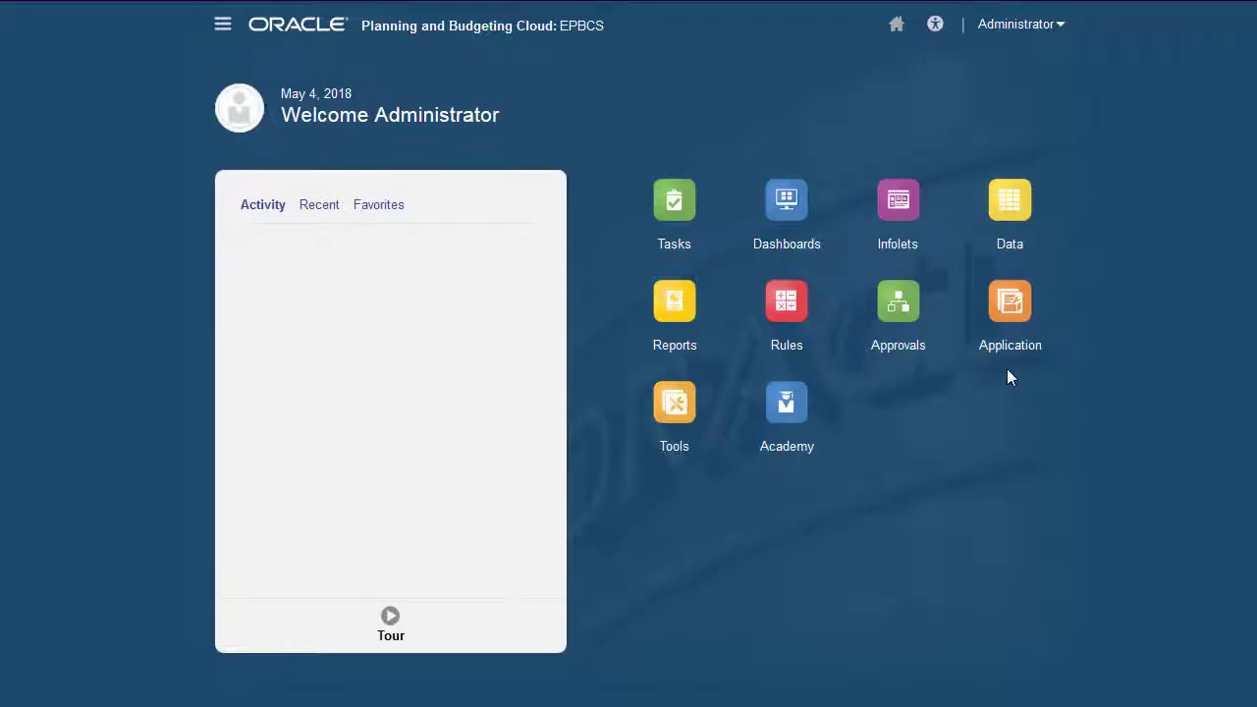
click(1012, 312)
click(666, 439)
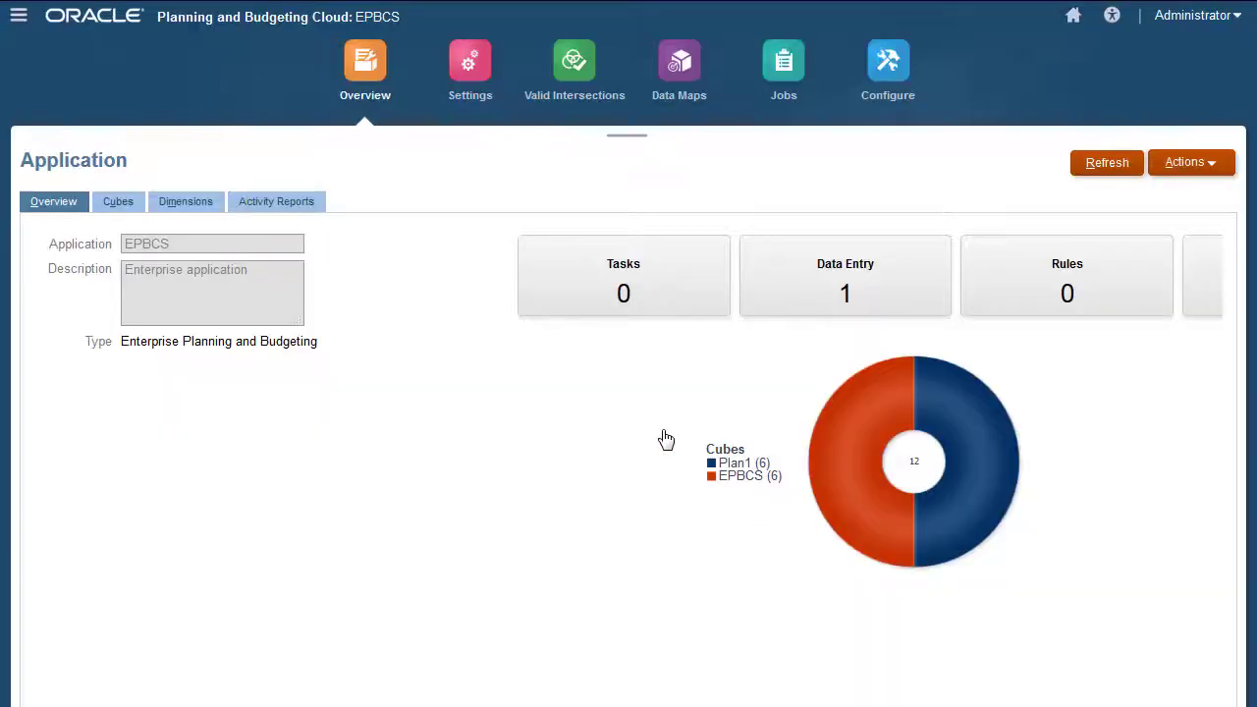
click(218, 206)
click(127, 570)
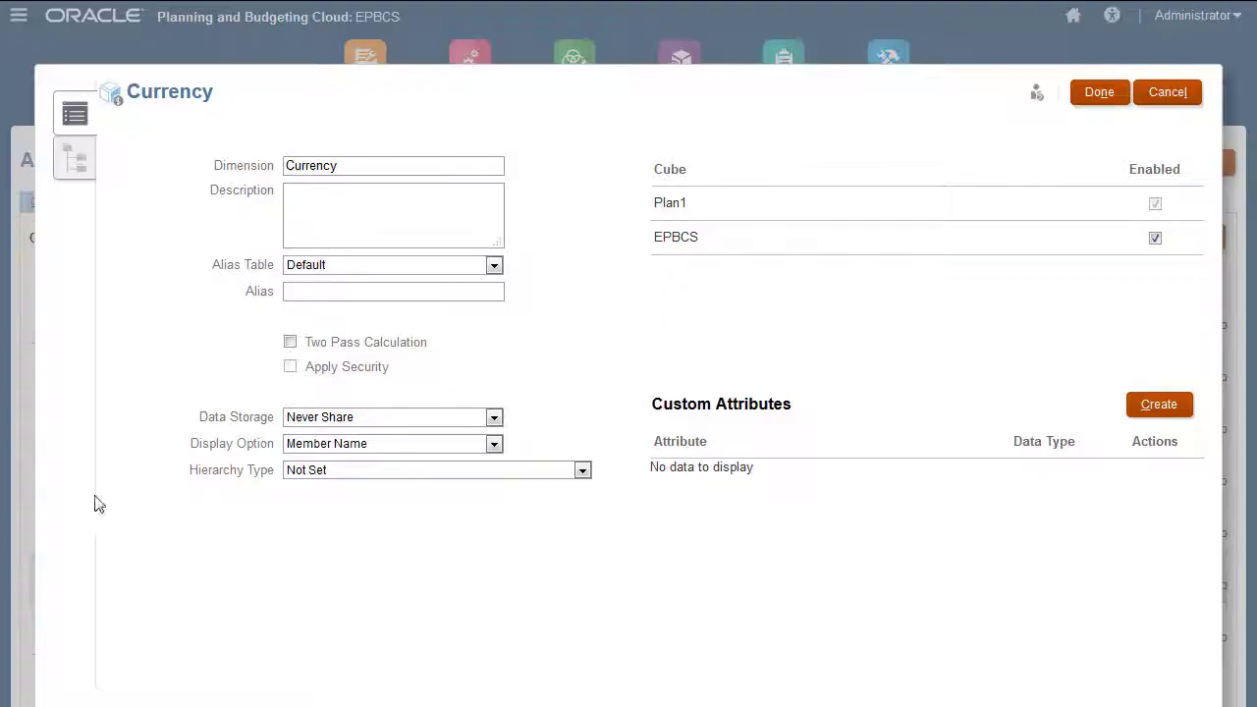
- Add a new member EUR under Input Currencies in the currency hierarchy
click(78, 162)
click(146, 260)
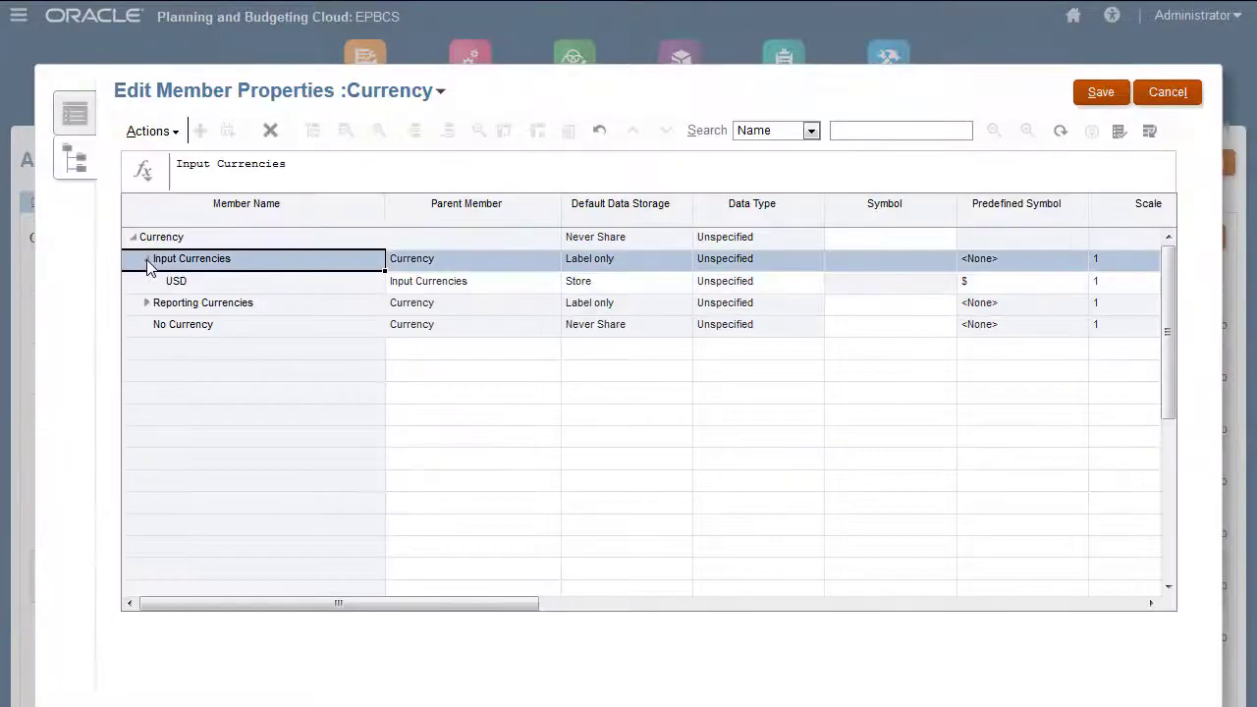
click(187, 281)
click(200, 131)
text(EUR)
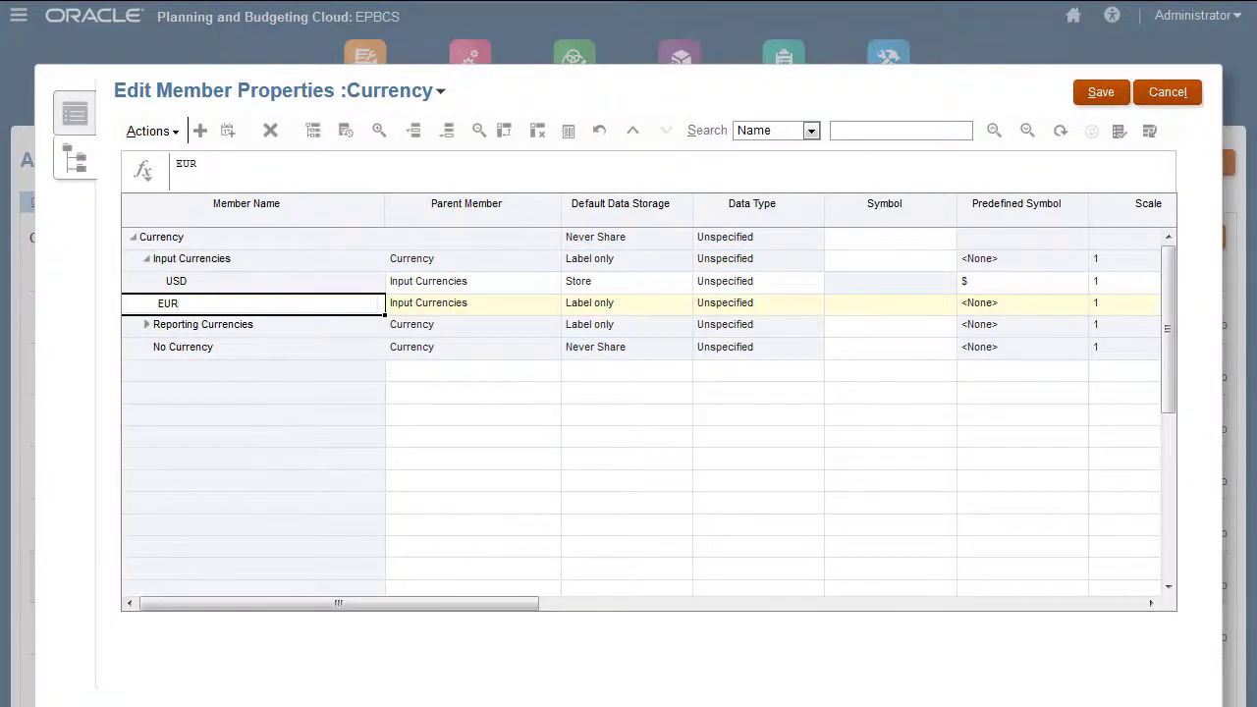
key(Tab)
- Give EUR Store data storage, the € symbol, reporting-currency status, and save it
click(612, 356)
key(Tab)
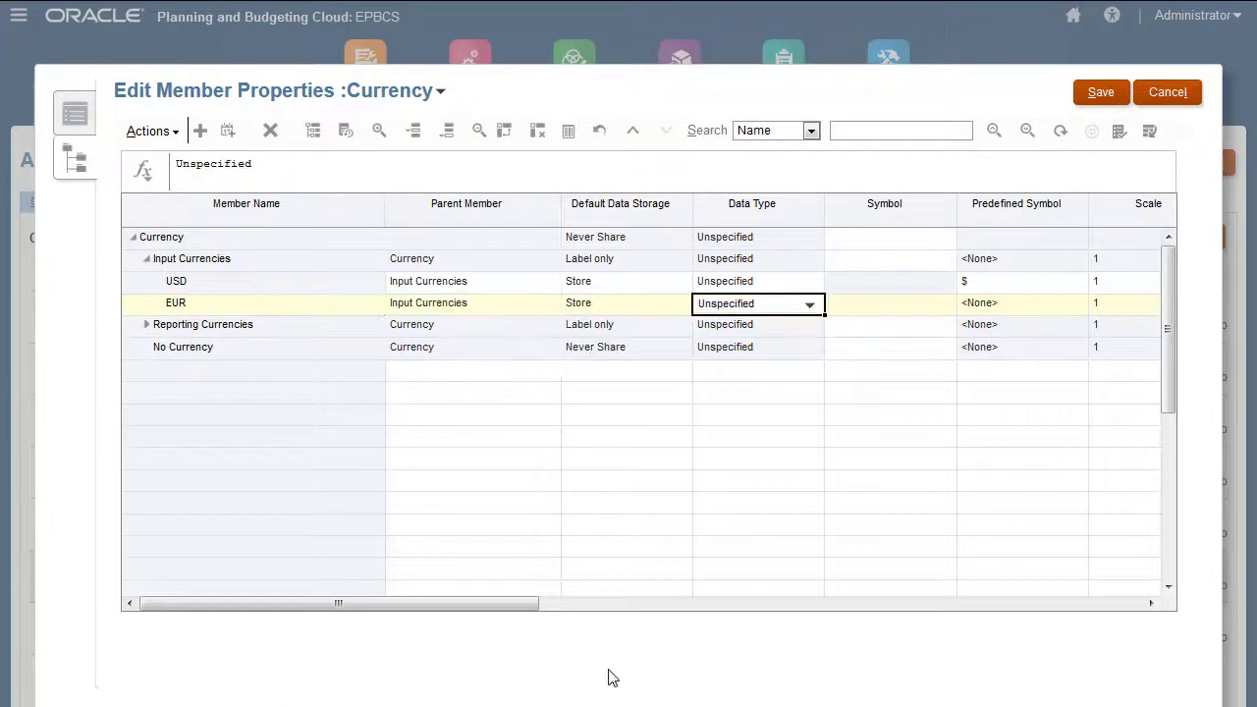
key(Tab)
click(1022, 302)
scroll(1013, 491, down, 10)
click(1013, 585)
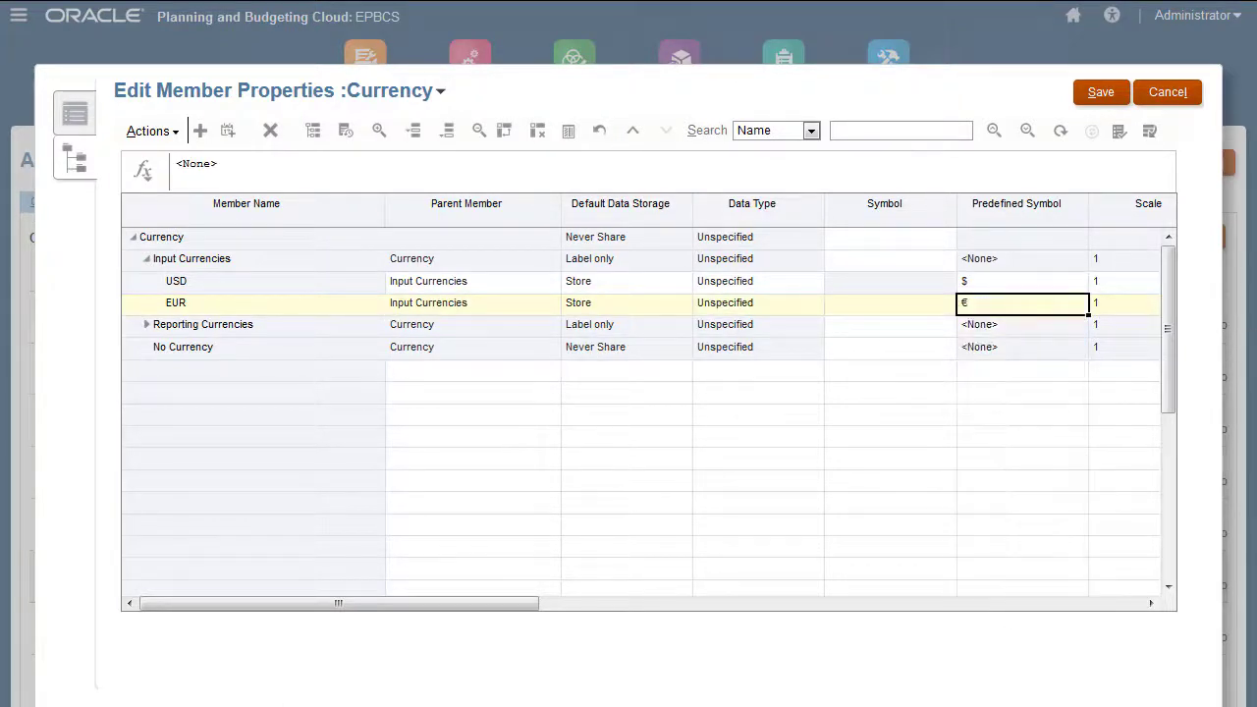
key(Tab)
key(Tab)
key(Tab)
click(1080, 326)
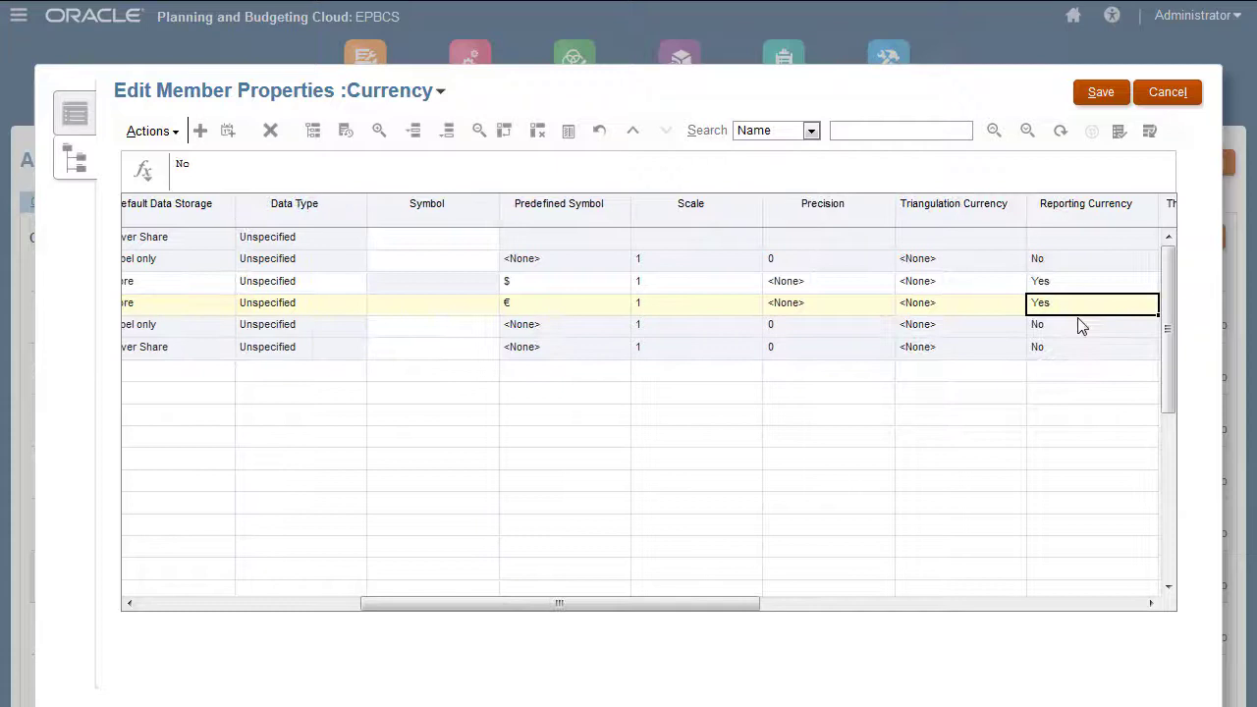
click(1101, 98)
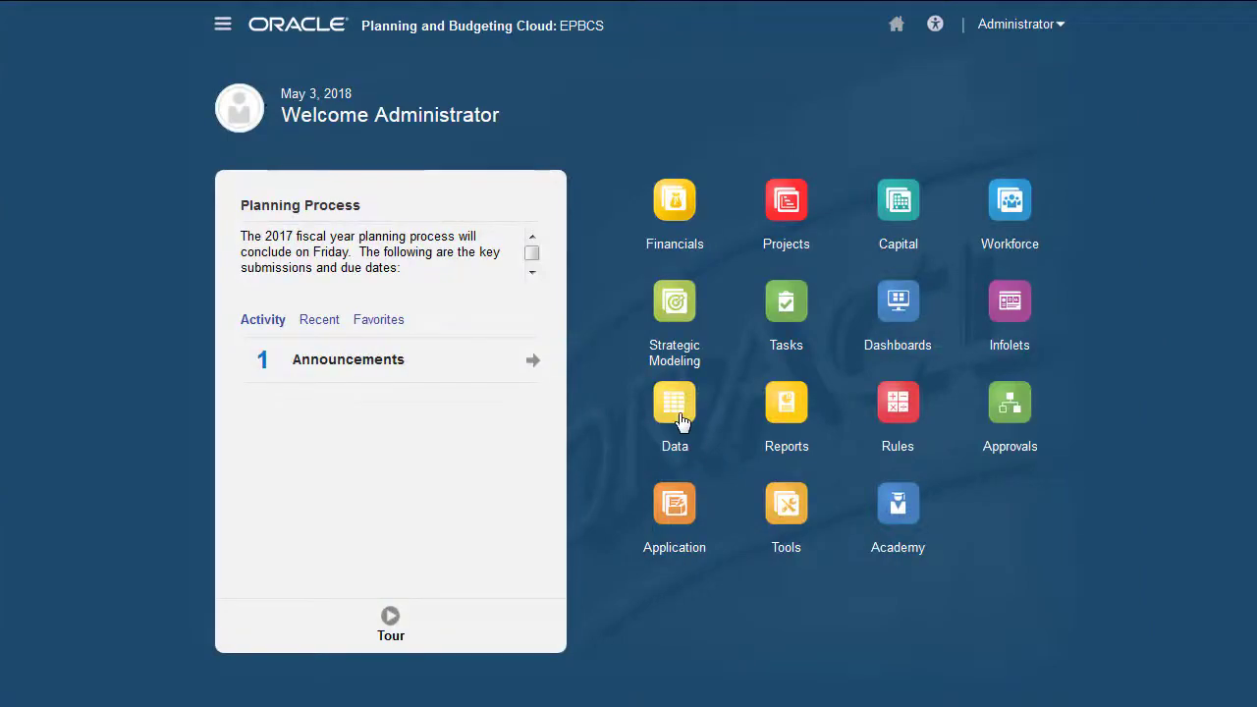
- Review the Exchange Rates to USD form (EUR 1.15, GBP 1.29) and close it
click(679, 420)
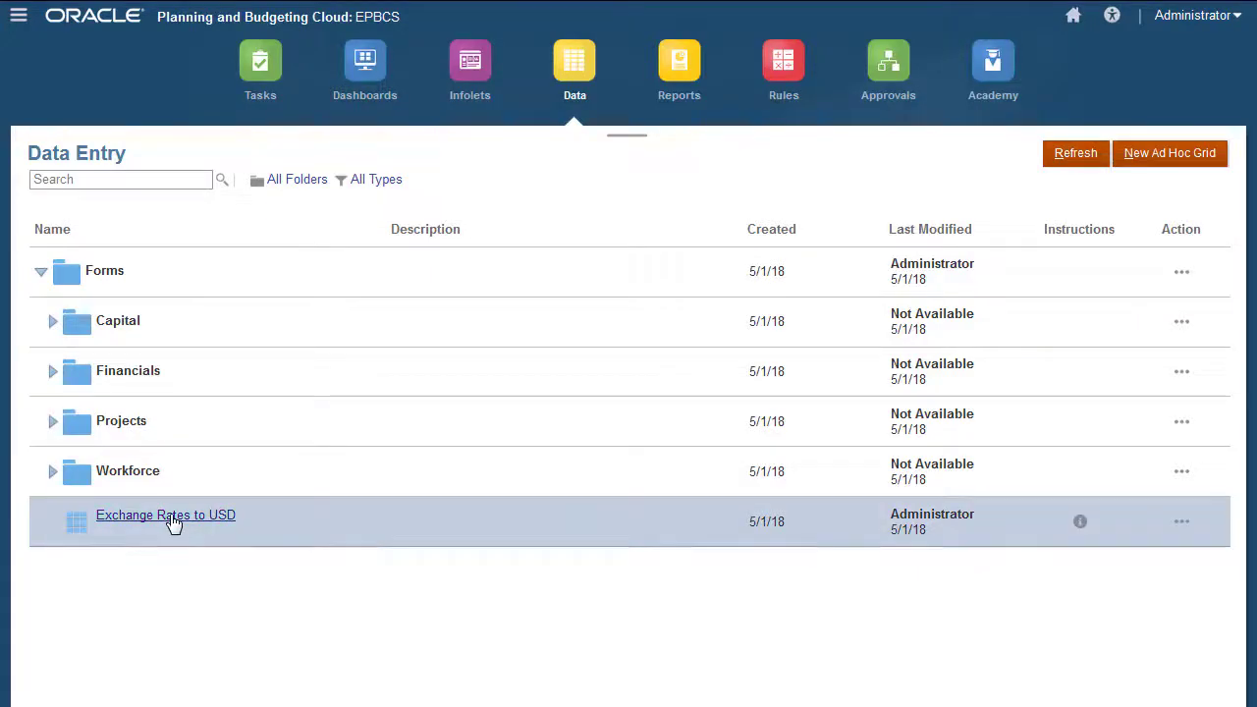
click(165, 515)
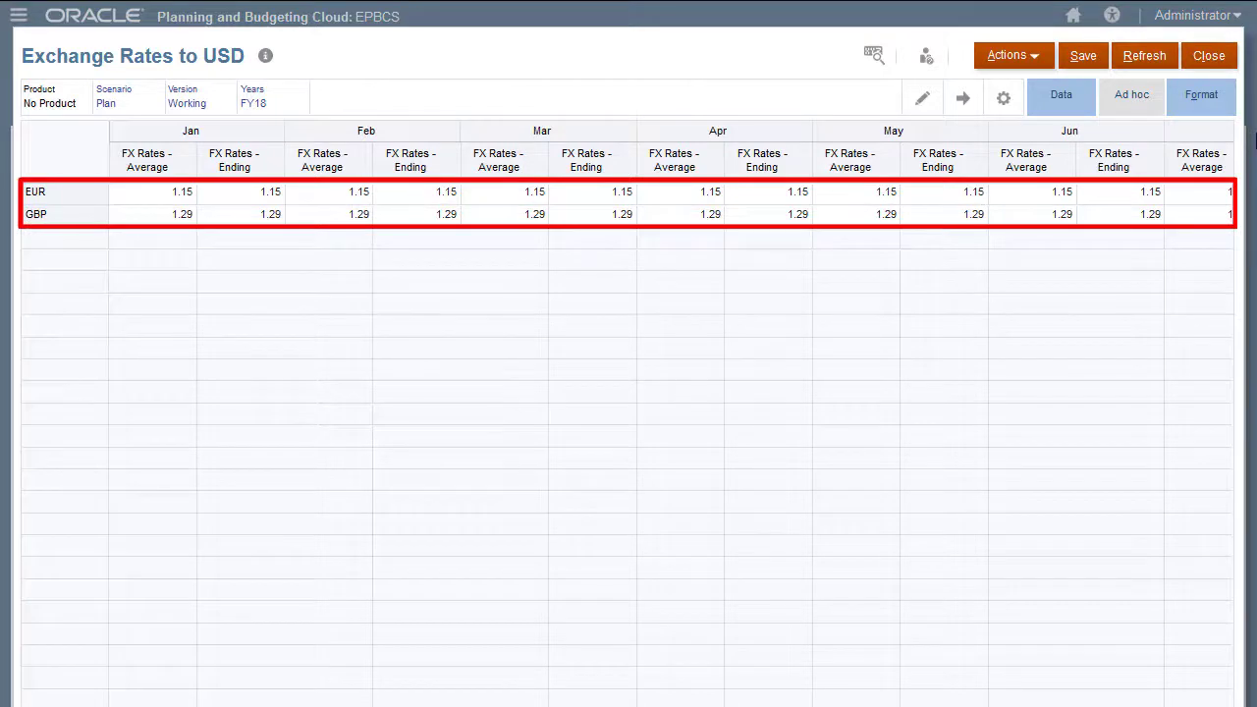
click(1212, 59)
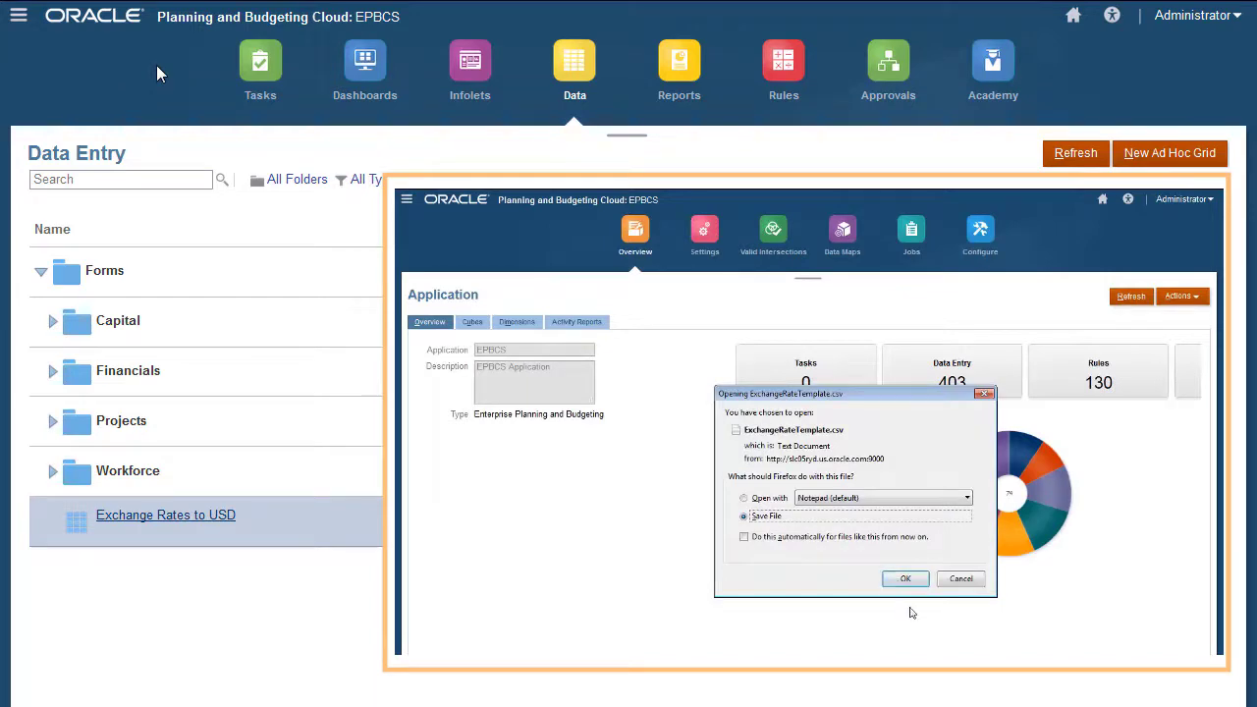
- Edit the Enter Expenses form in Financials - Planbook - Expense and view its business rules
click(19, 16)
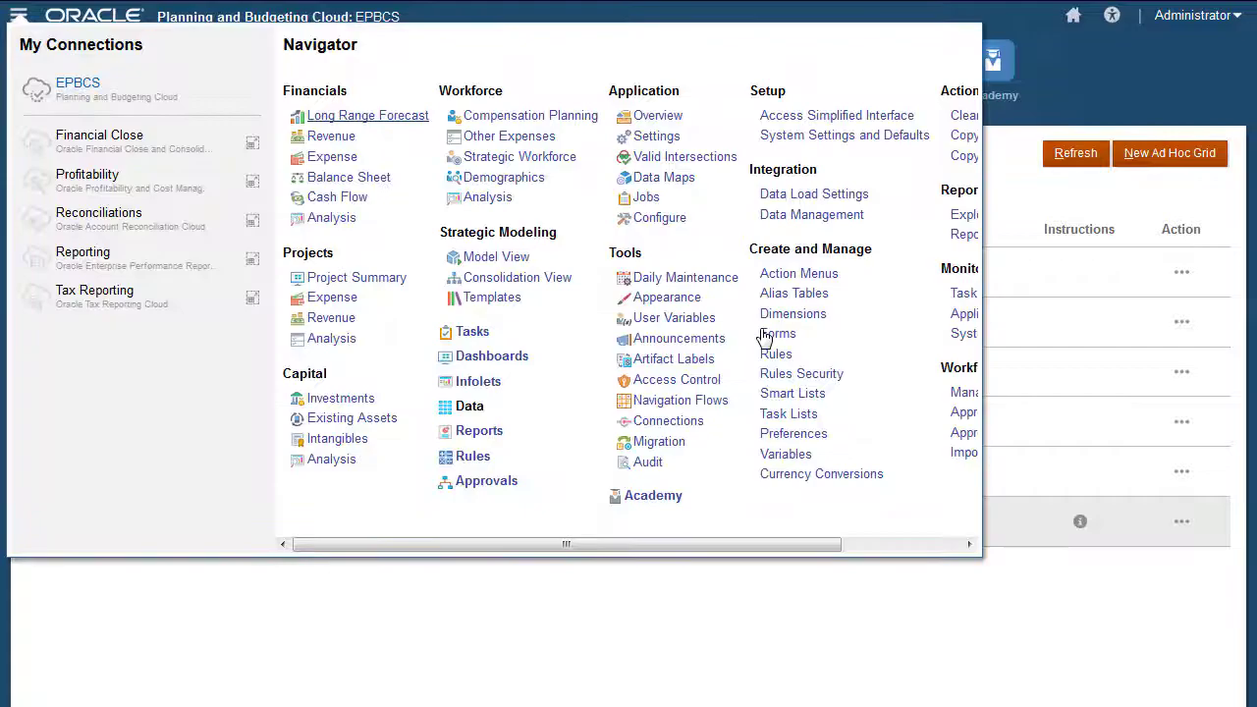
click(779, 335)
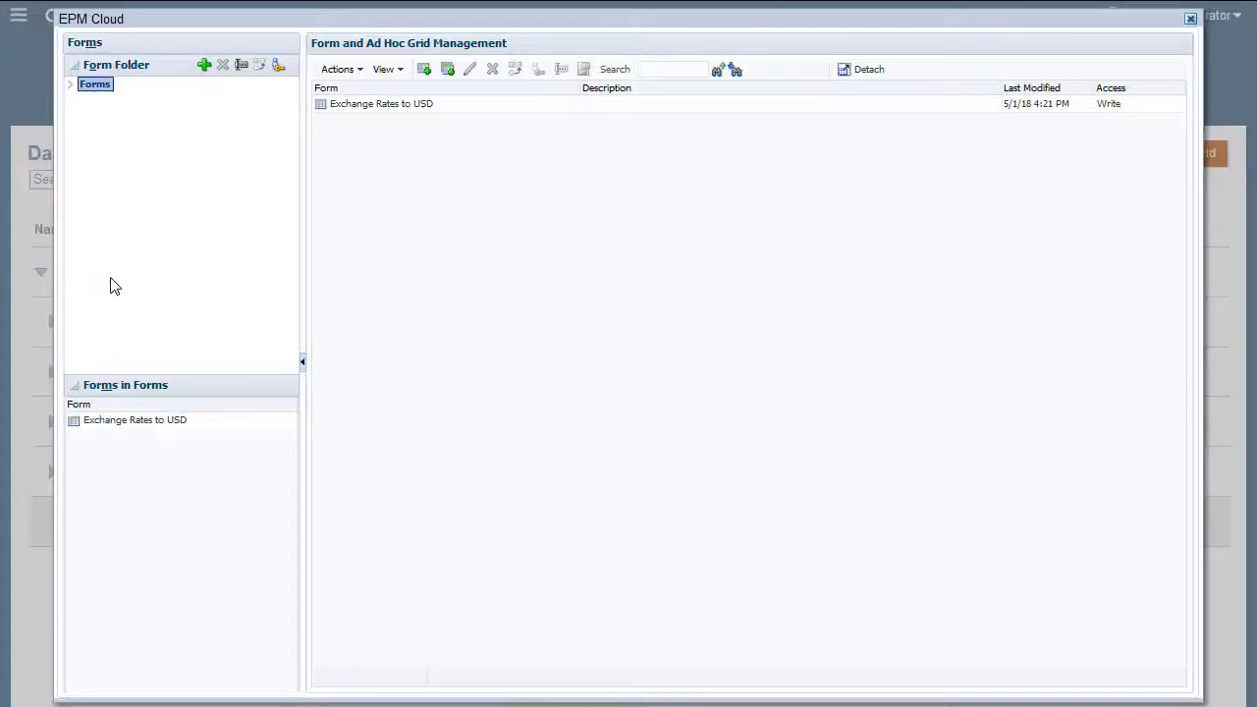
click(72, 86)
click(85, 115)
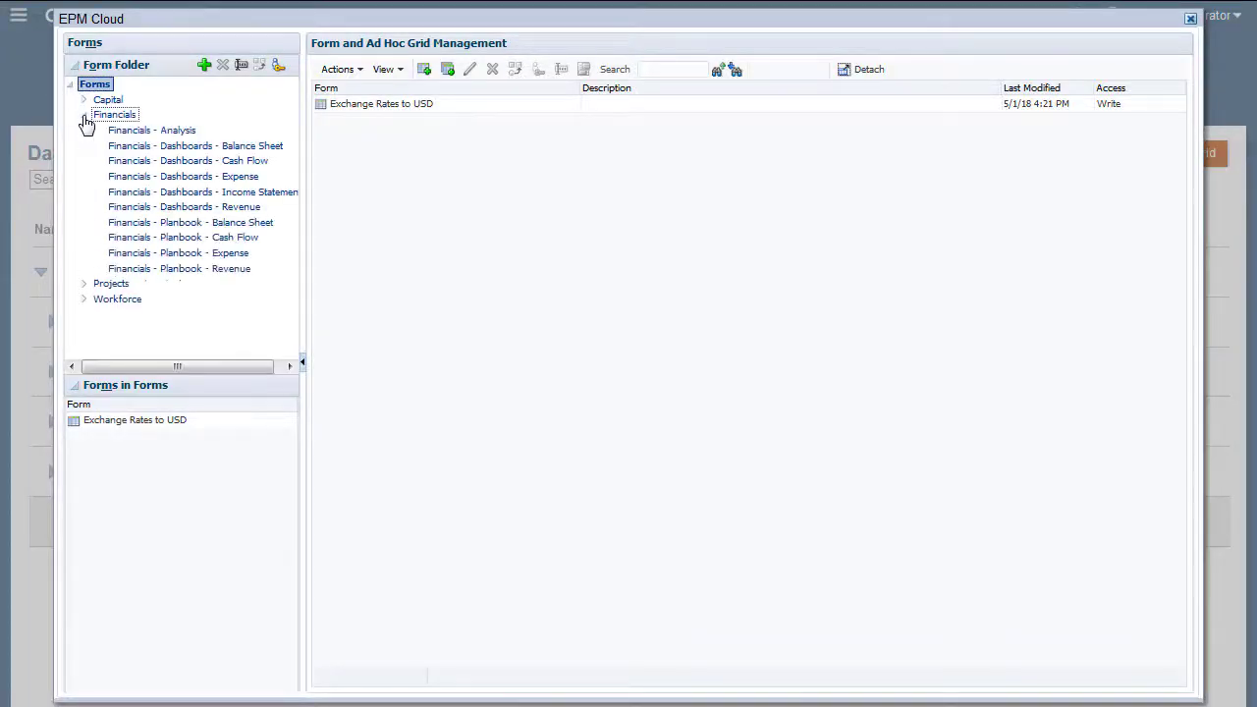
click(141, 253)
click(393, 253)
click(469, 69)
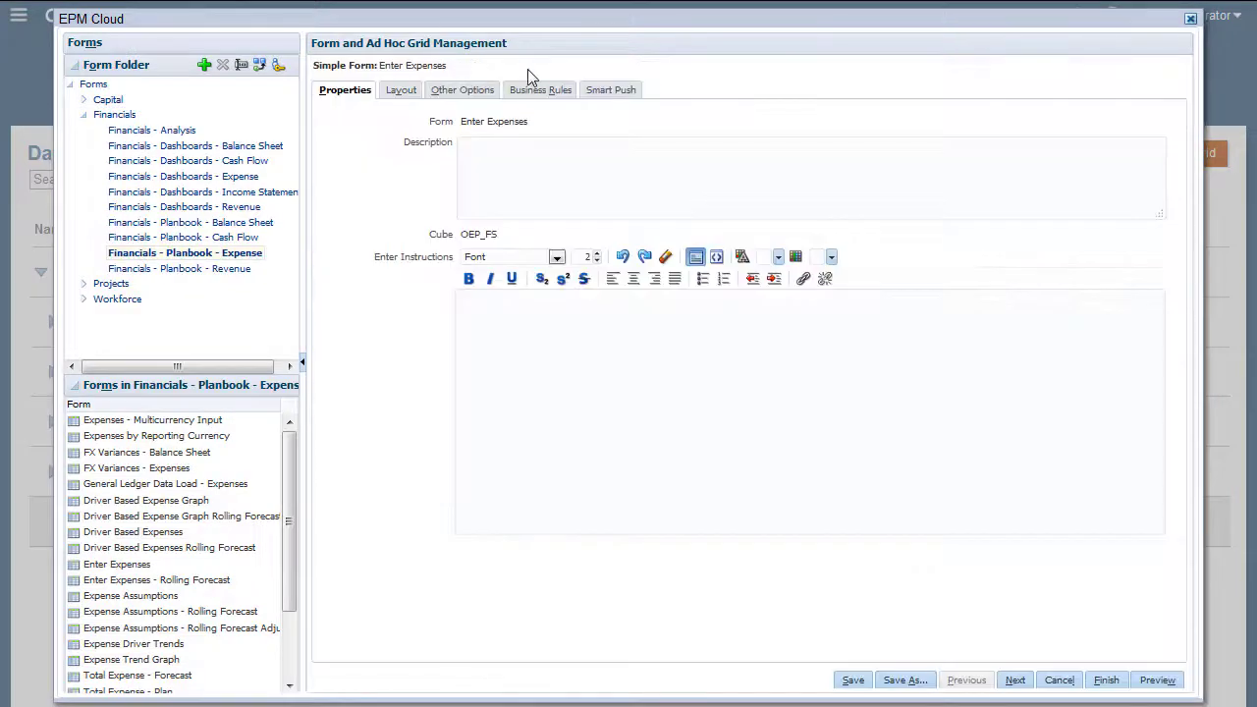
click(540, 90)
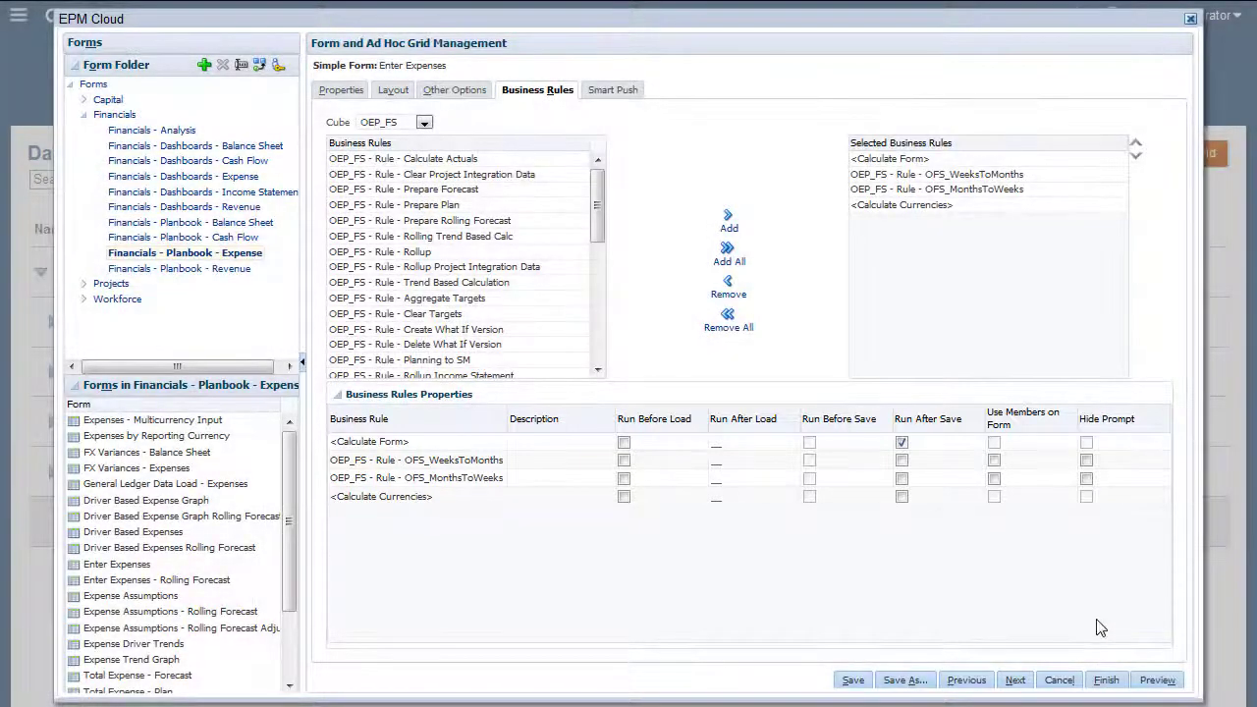
- Enter 3,000 Q1 Airfare on Enter Expenses, spread across Jan–Mar, and save
click(1116, 685)
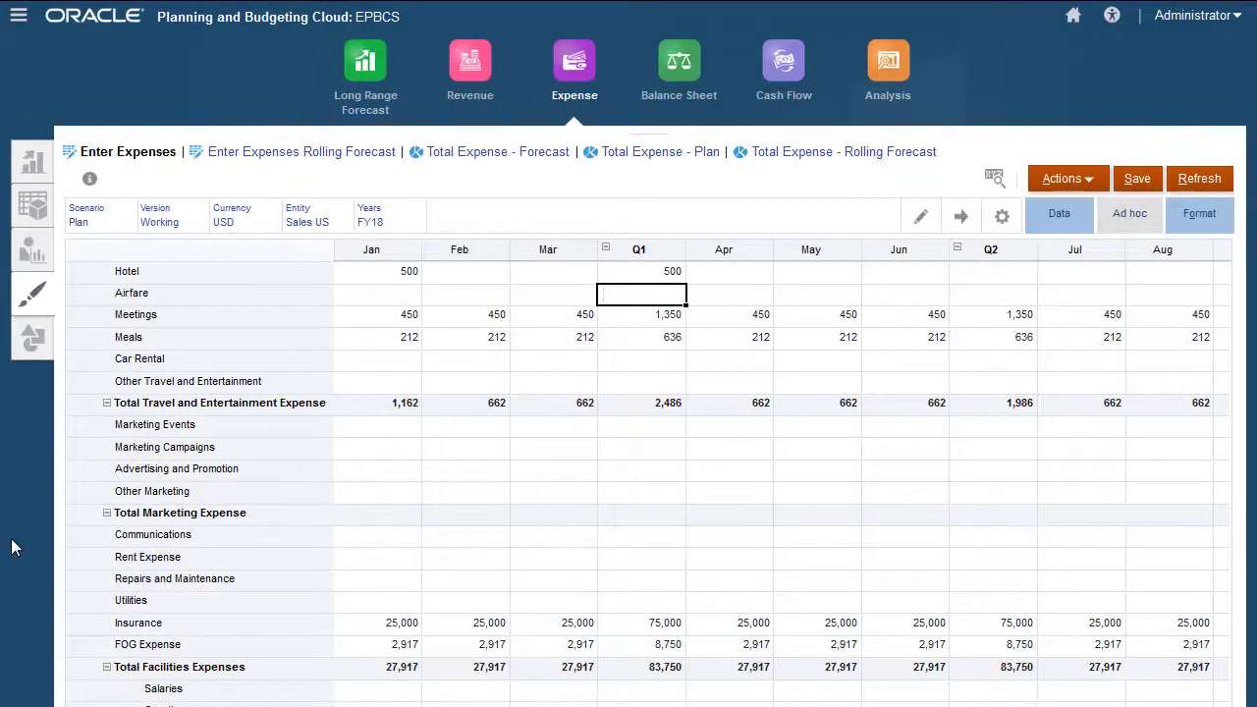
text(3k)
key(Return)
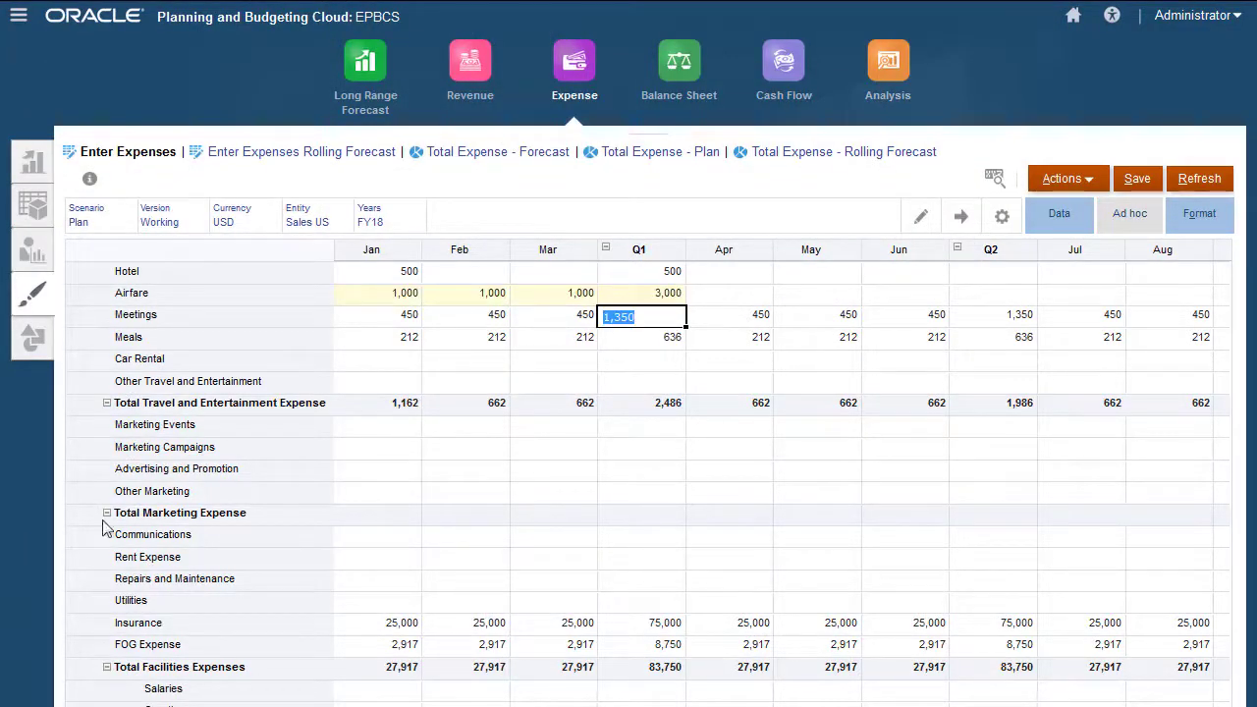
click(1145, 182)
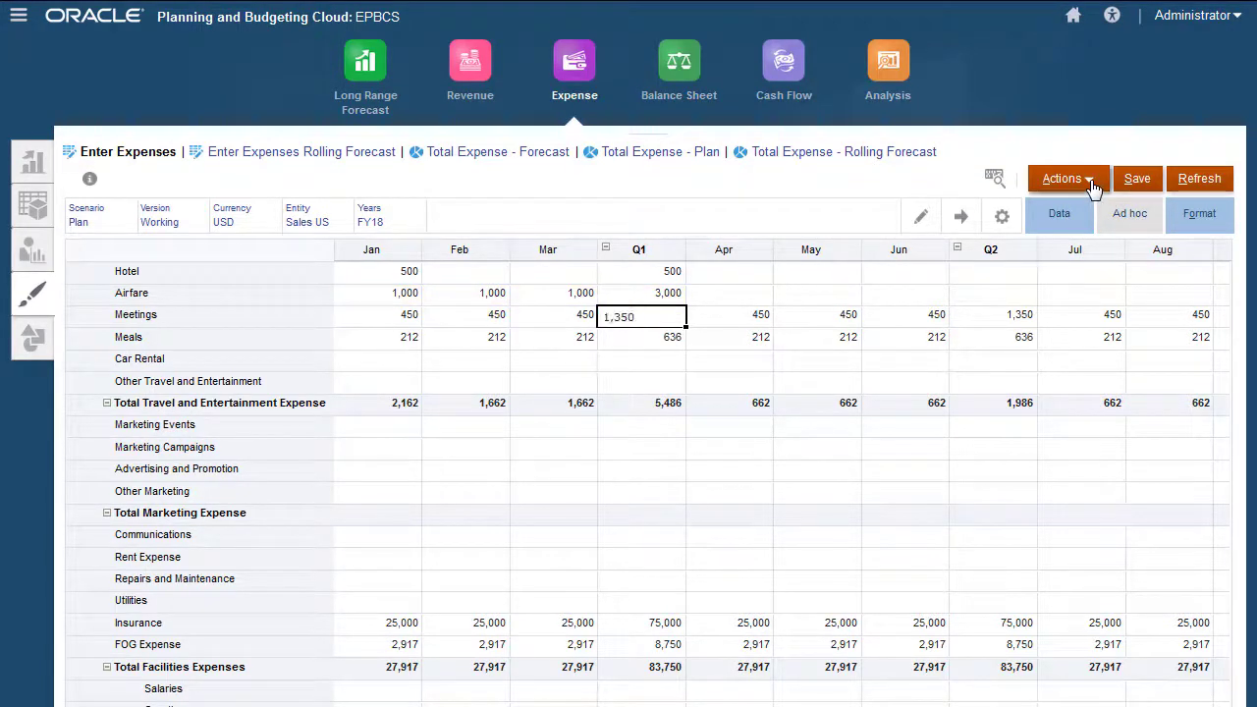
- Run the Calculate Currencies business rule and dismiss its success message
click(1090, 183)
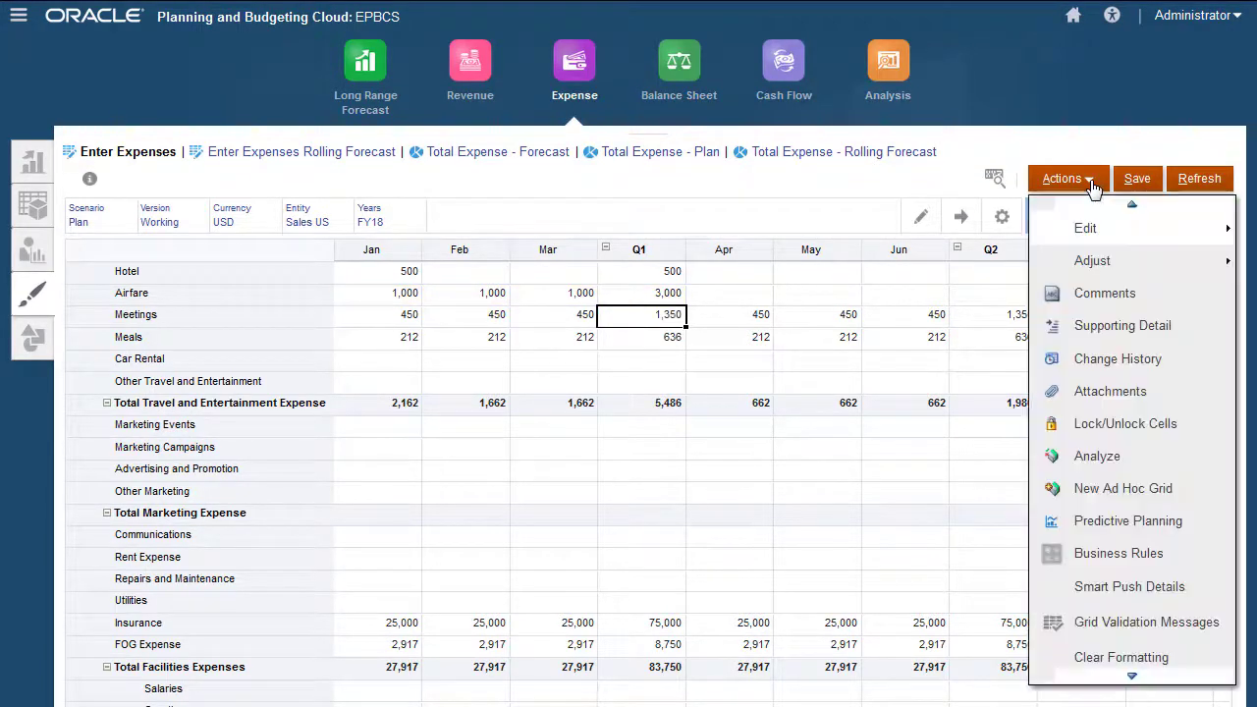
click(1117, 556)
click(617, 372)
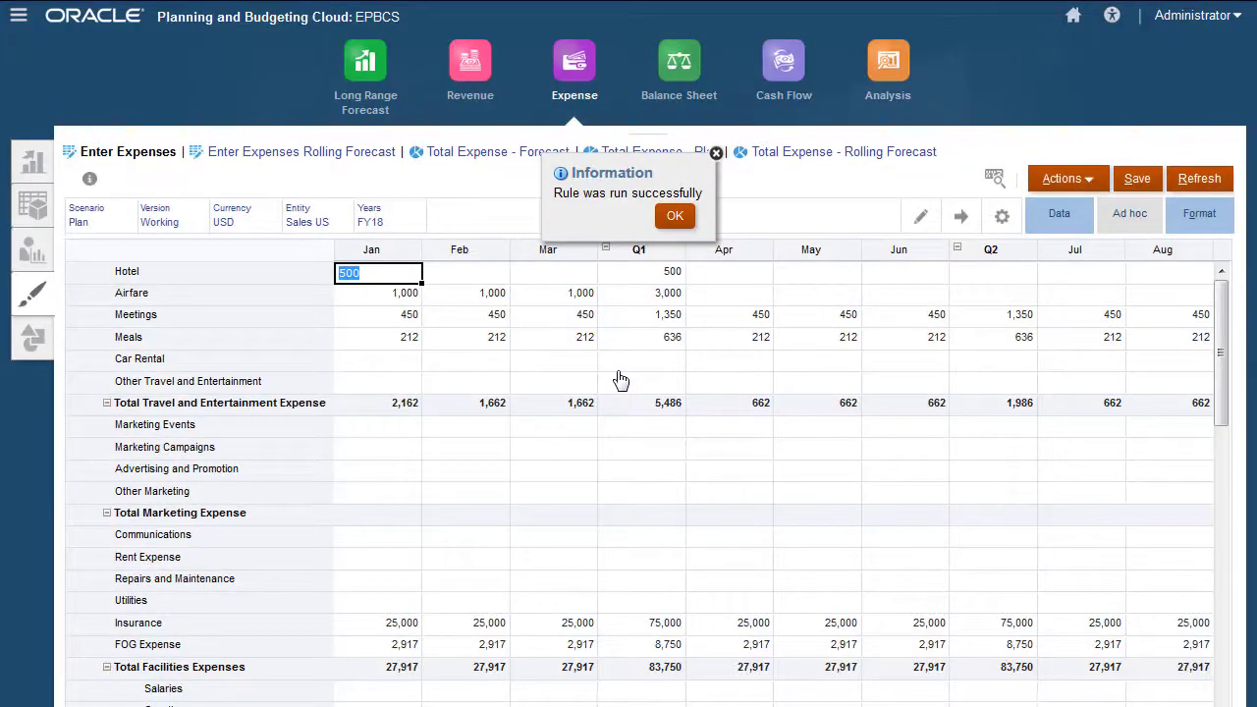
click(675, 217)
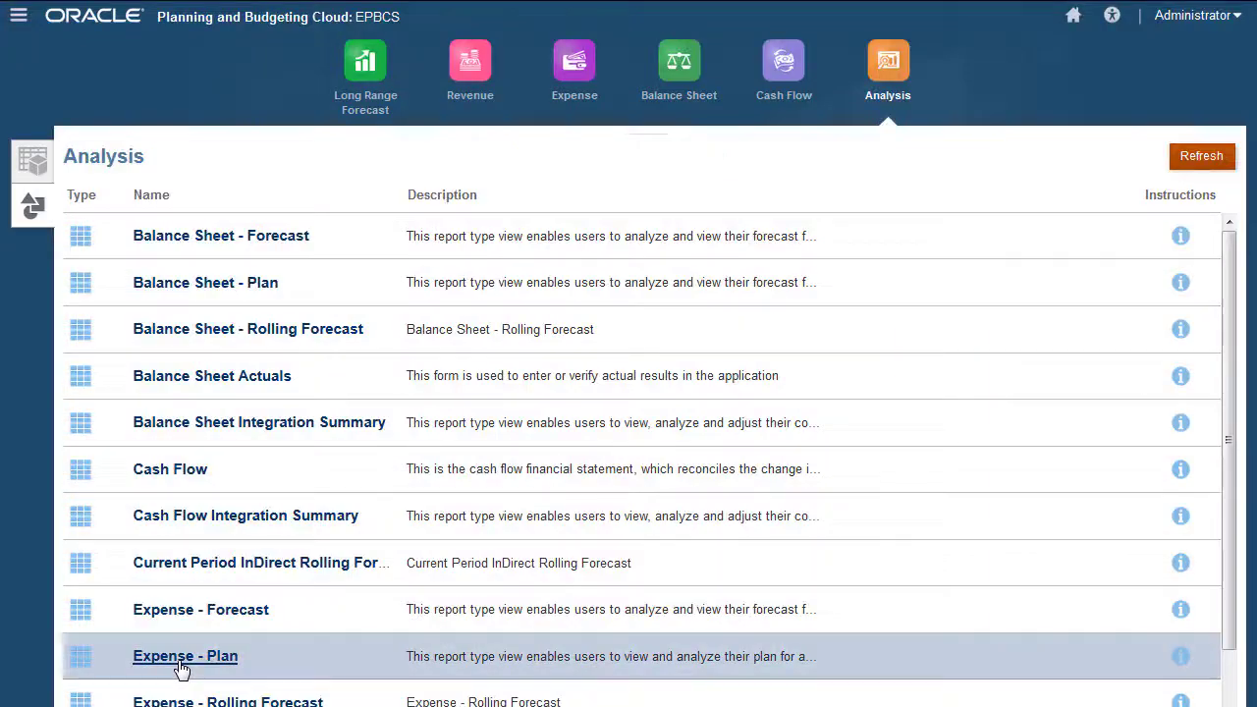
- View the Expense - Plan report in EUR_Reporting, showing Airfare 2,609, then close it
click(181, 658)
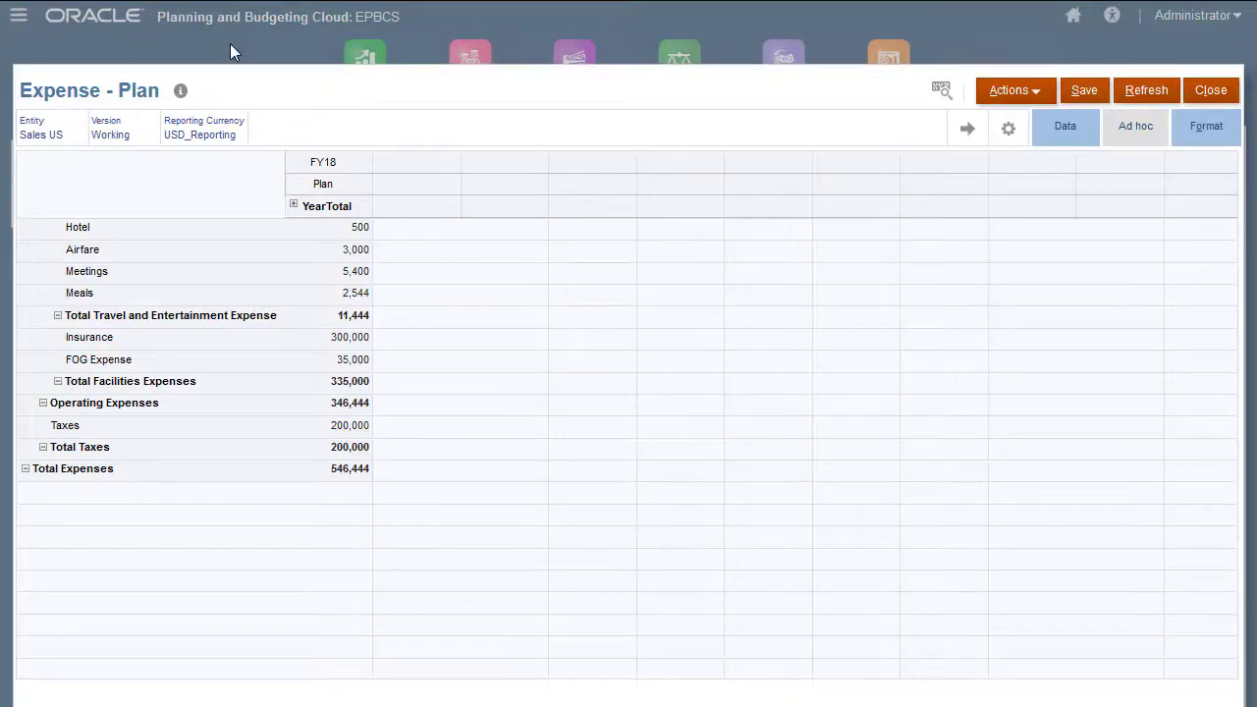
click(216, 143)
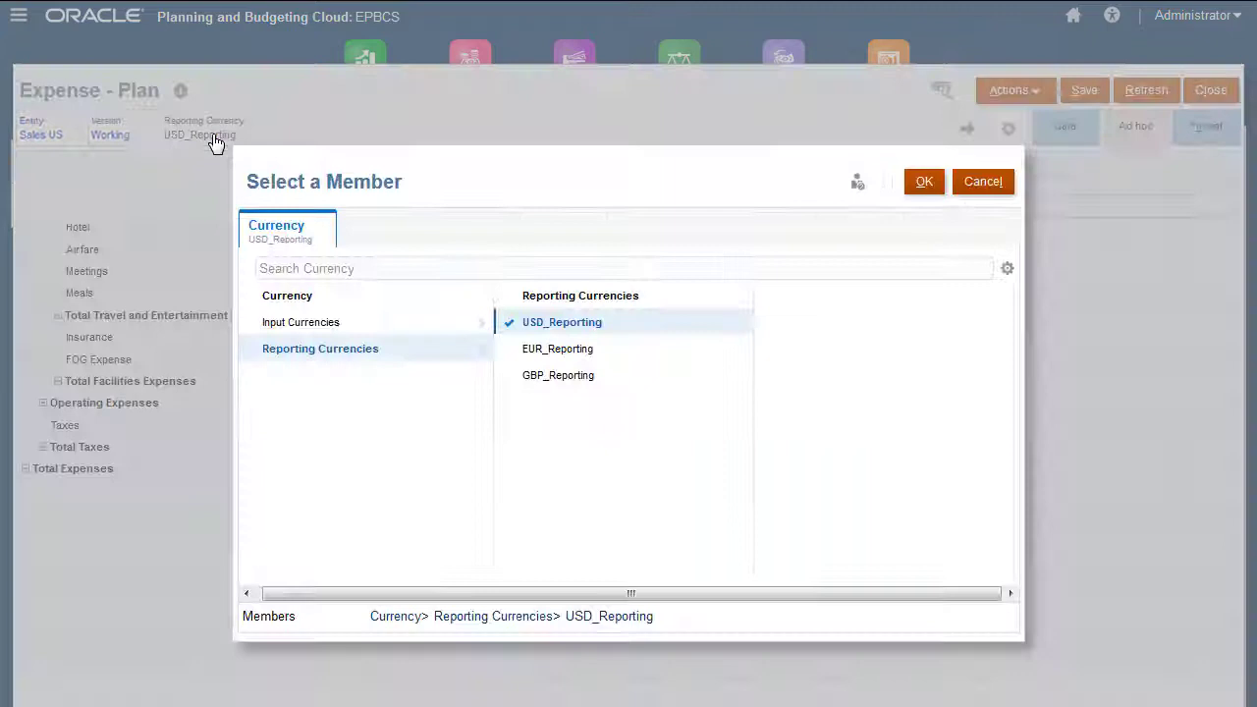
click(511, 349)
click(924, 182)
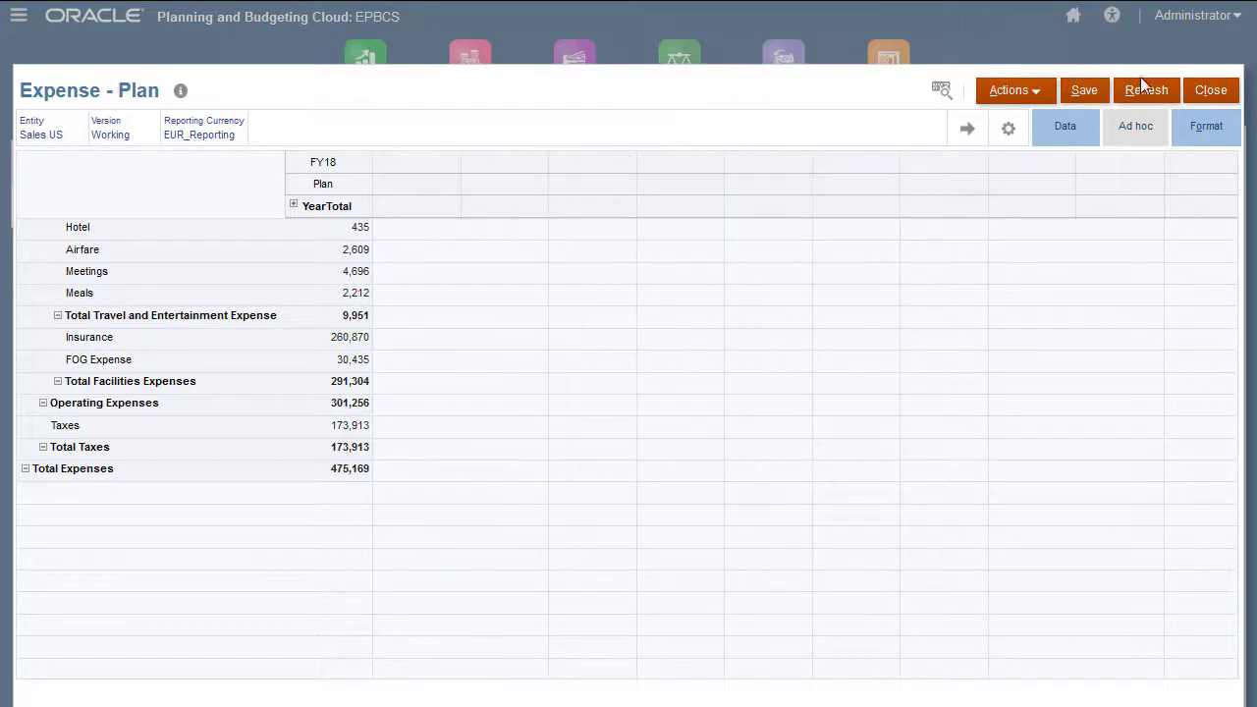
click(1208, 93)
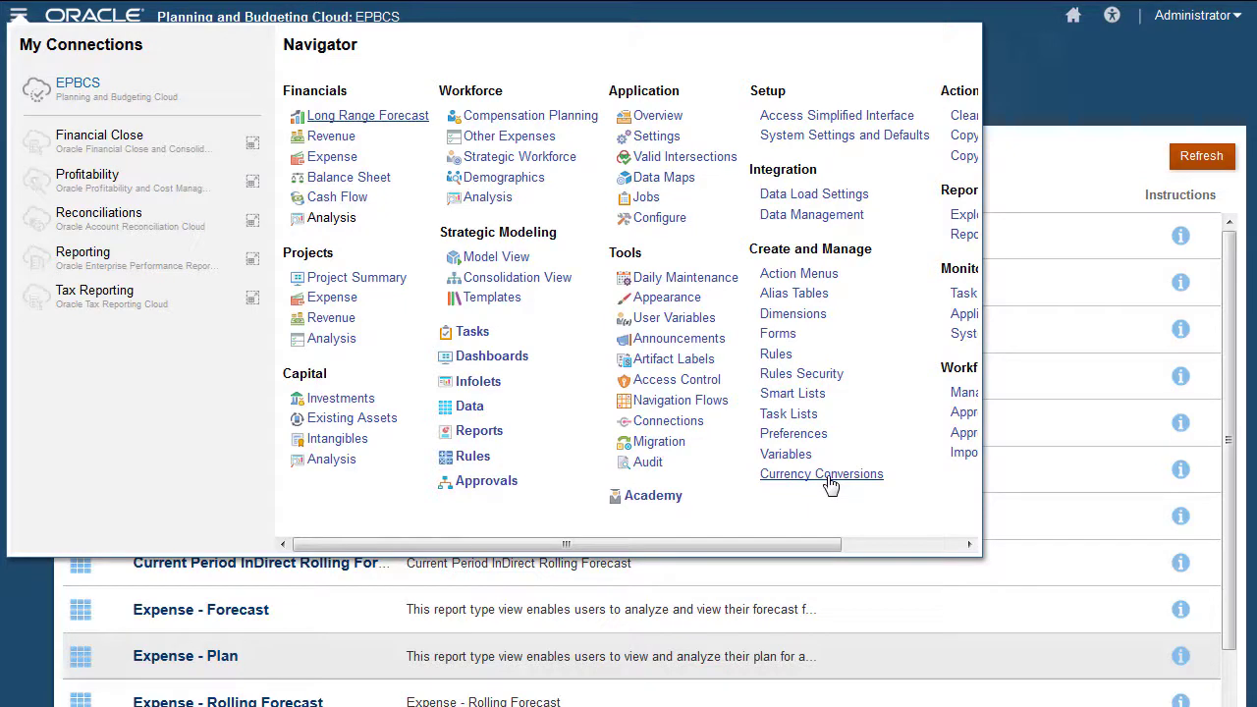
- Define and save the ConvAll conversion script for reporting currencies, OEP_Plan, OEP_Working and FY18
click(830, 476)
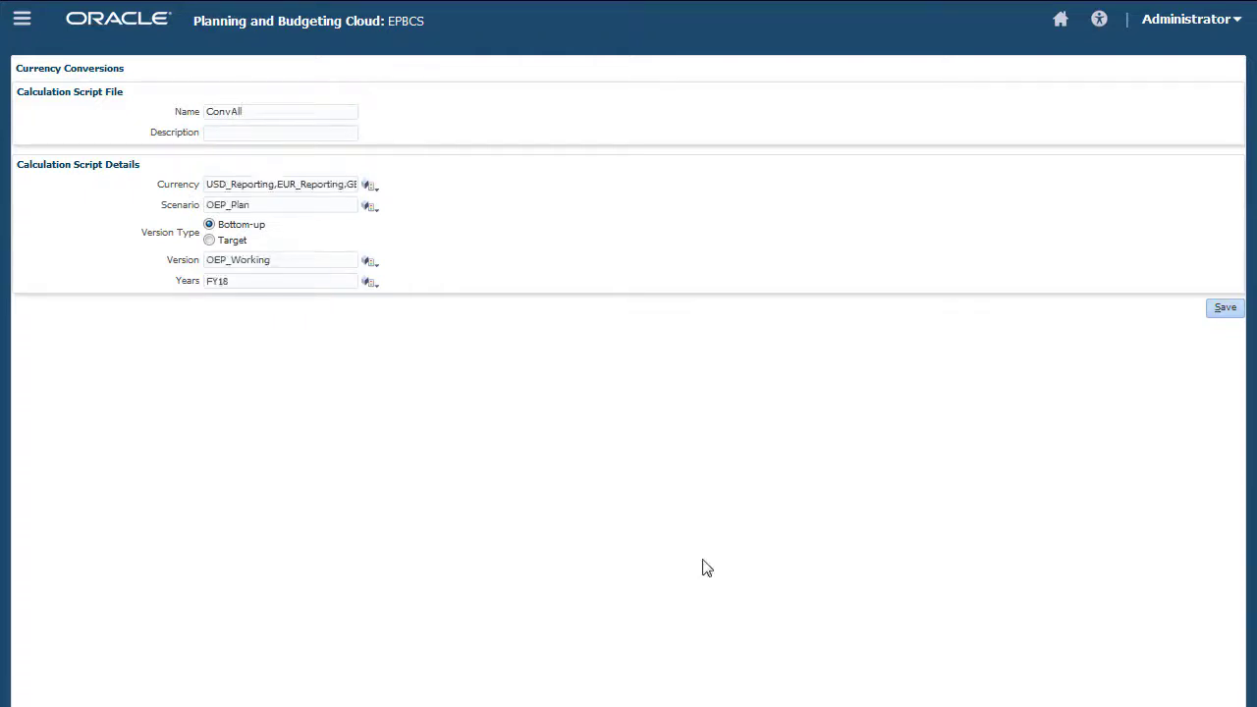
click(1226, 307)
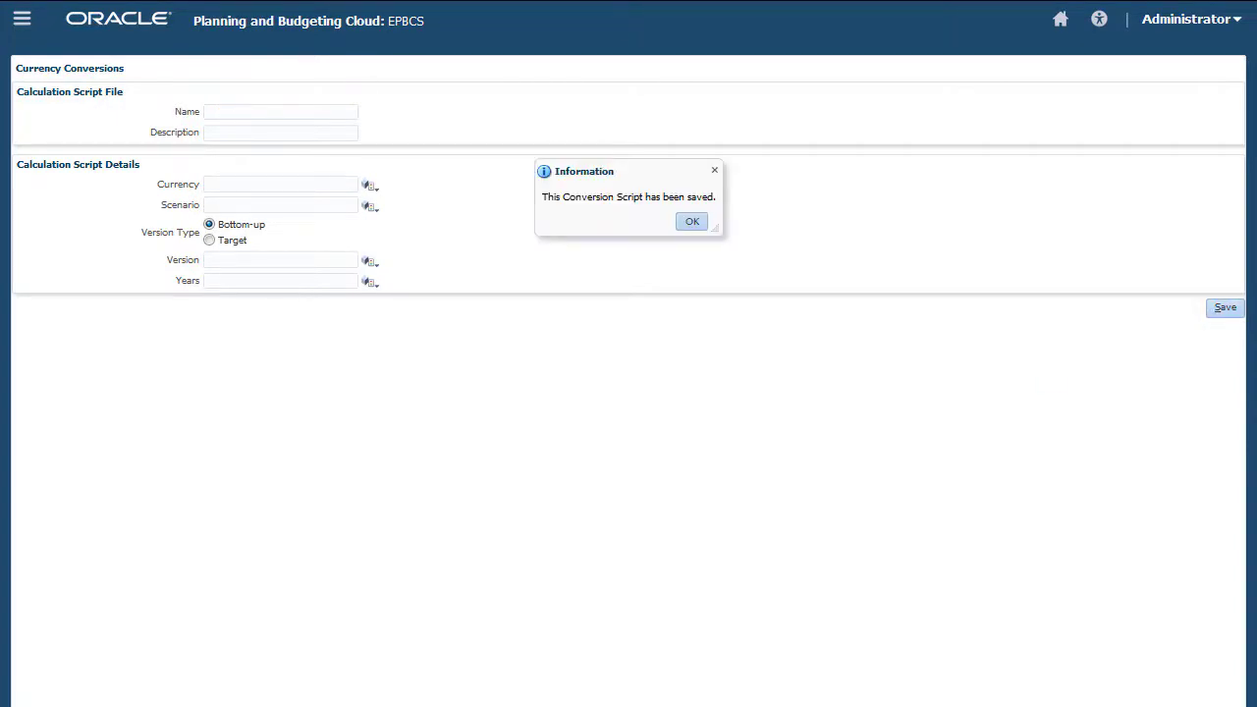
click(693, 222)
- Edit the Total Revenue - Plan form in Financials - Planbook - Revenue and view its business rules
click(22, 19)
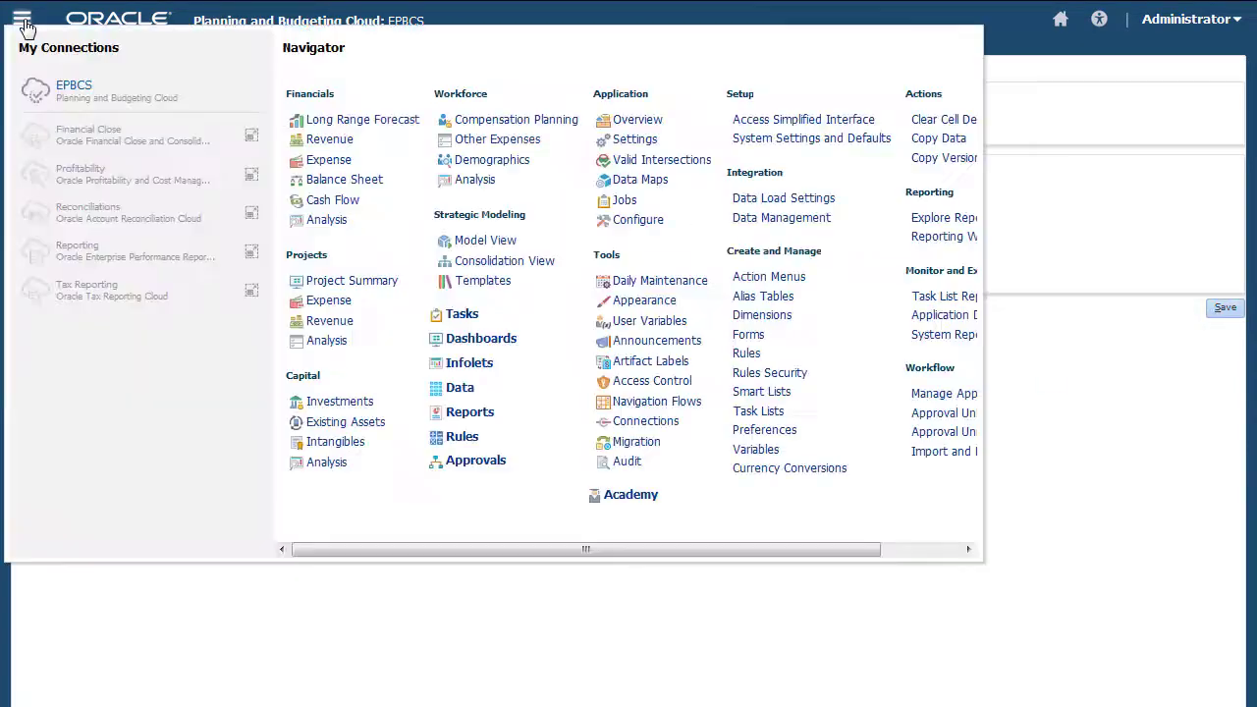
click(744, 348)
click(78, 146)
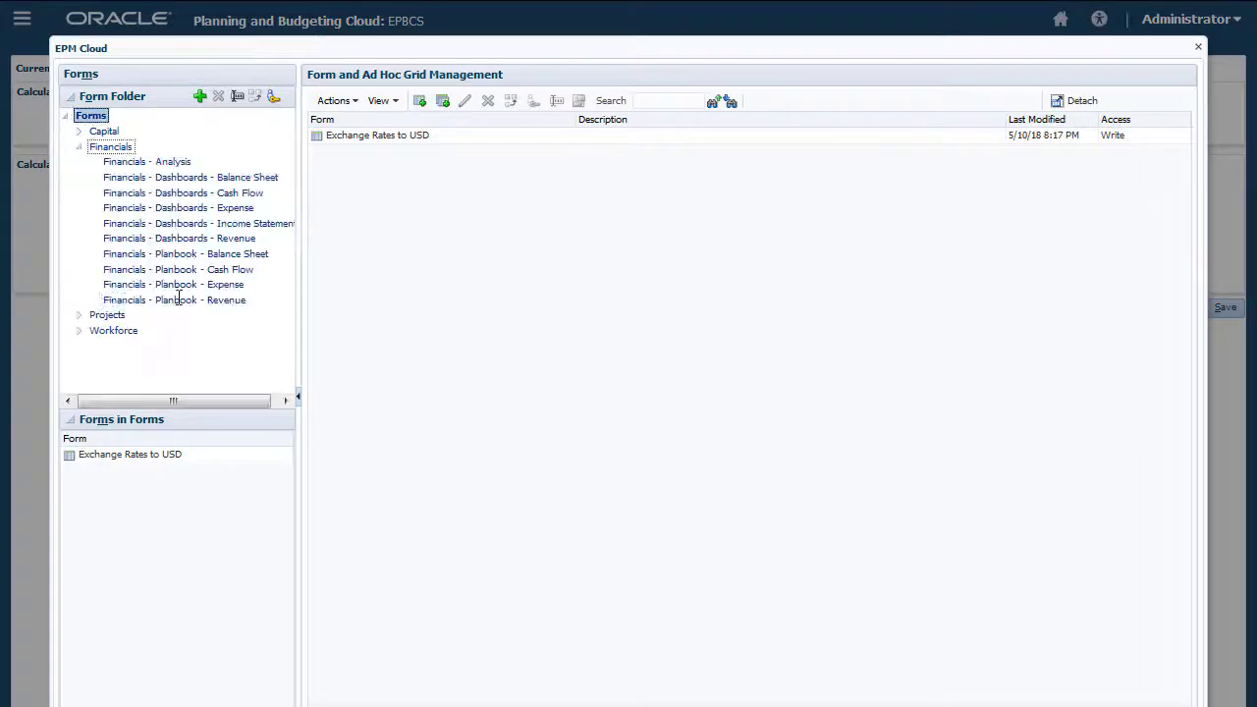
click(182, 300)
click(374, 335)
click(465, 100)
click(530, 122)
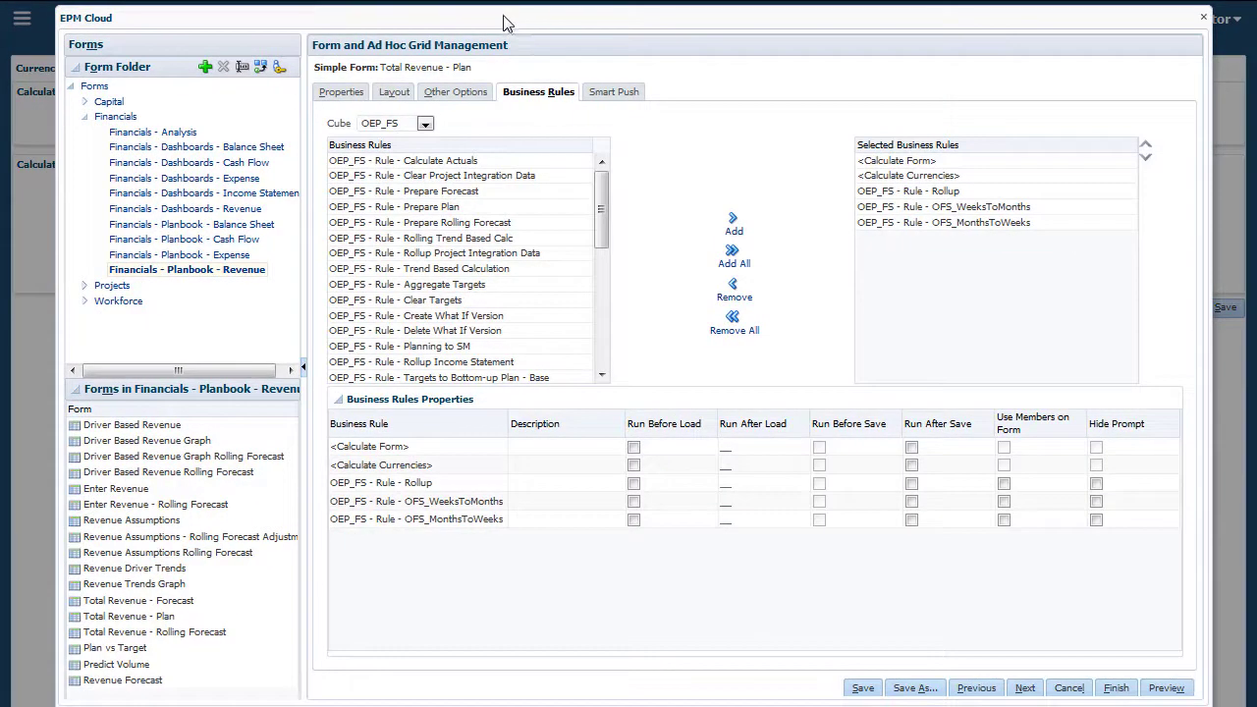
- Attach the ConvAll_OEP_FS rule to the form, finish, and close form management
drag(598, 211, 602, 334)
click(462, 273)
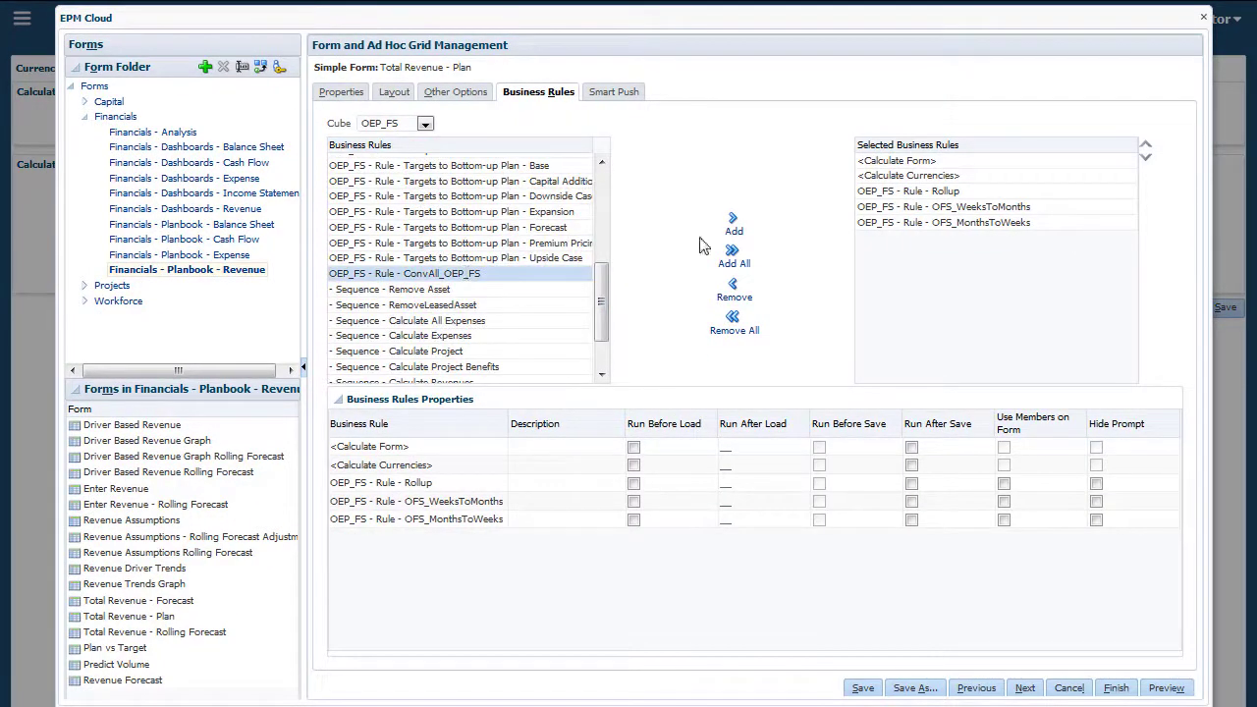
click(733, 226)
click(1116, 689)
click(1204, 18)
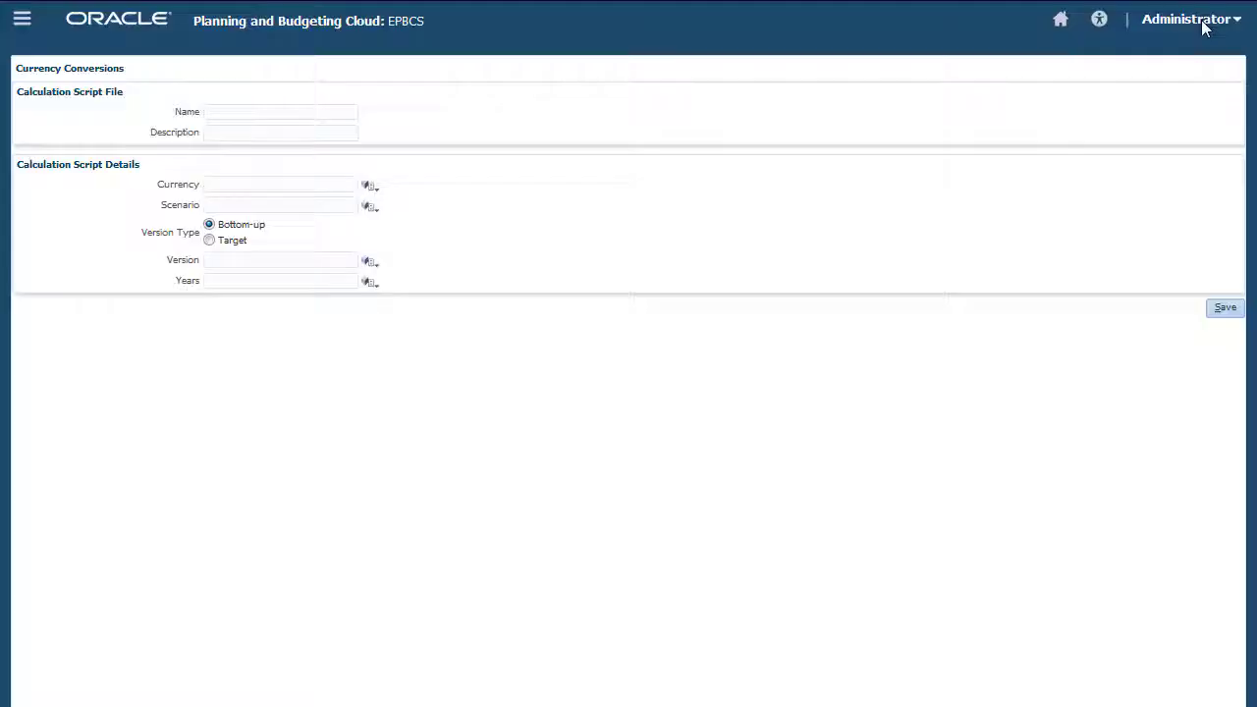
click(21, 18)
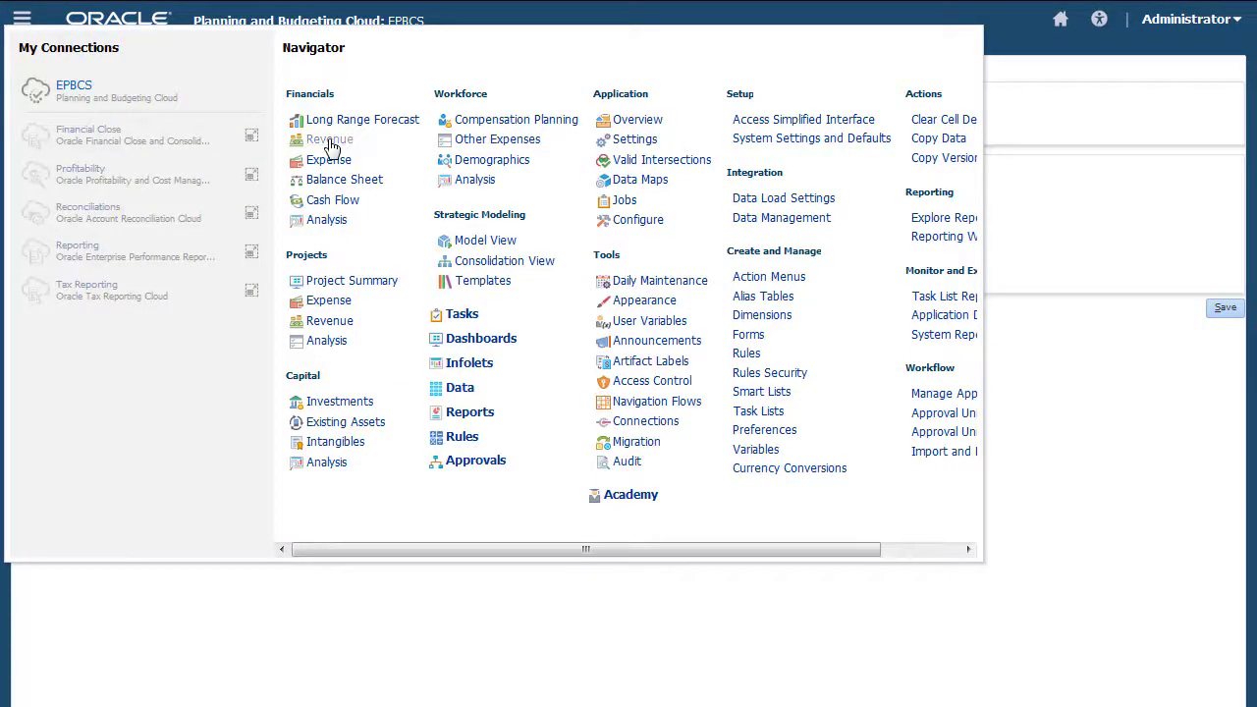
- Show the Total Revenue - Plan form in EUR_Reporting currency
click(330, 214)
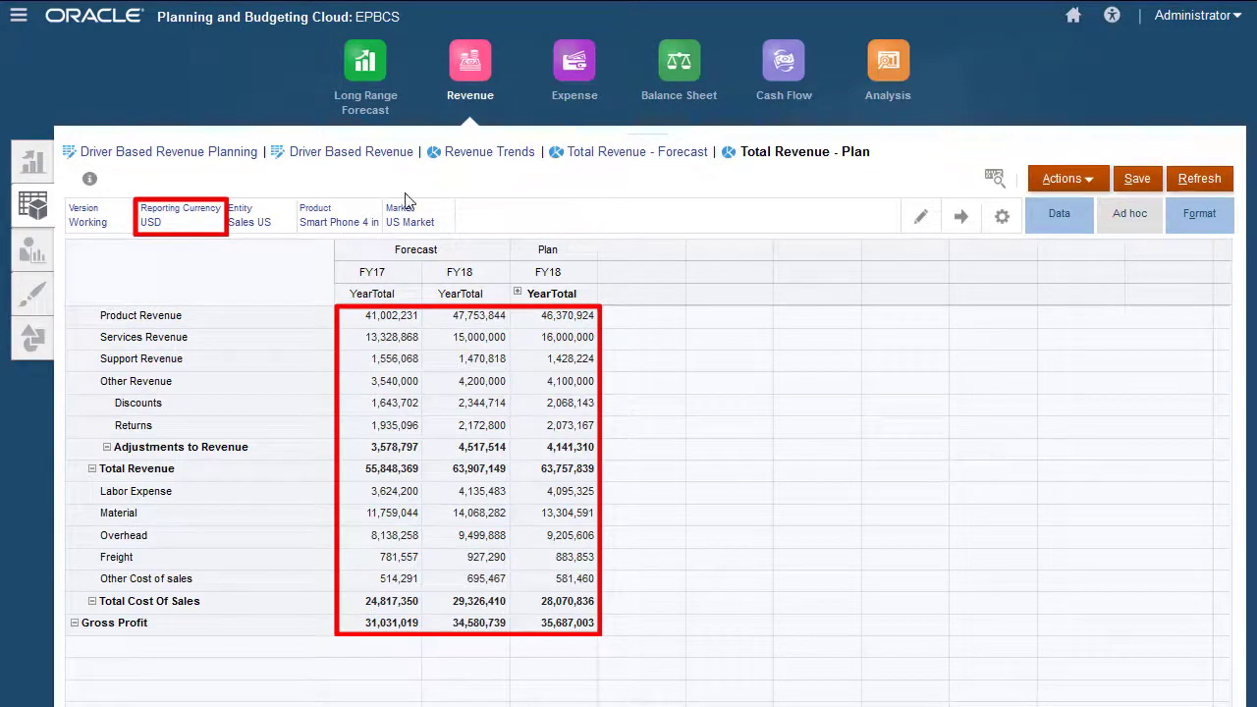
click(154, 222)
click(308, 356)
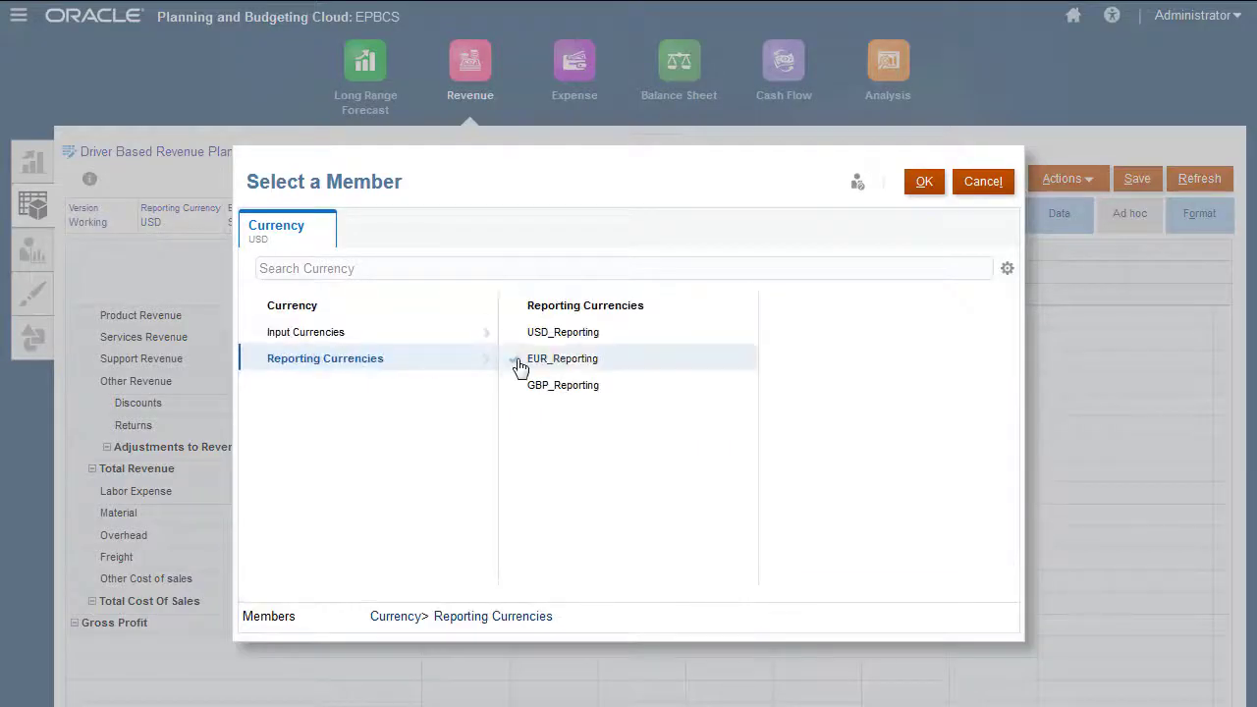
click(554, 360)
click(924, 182)
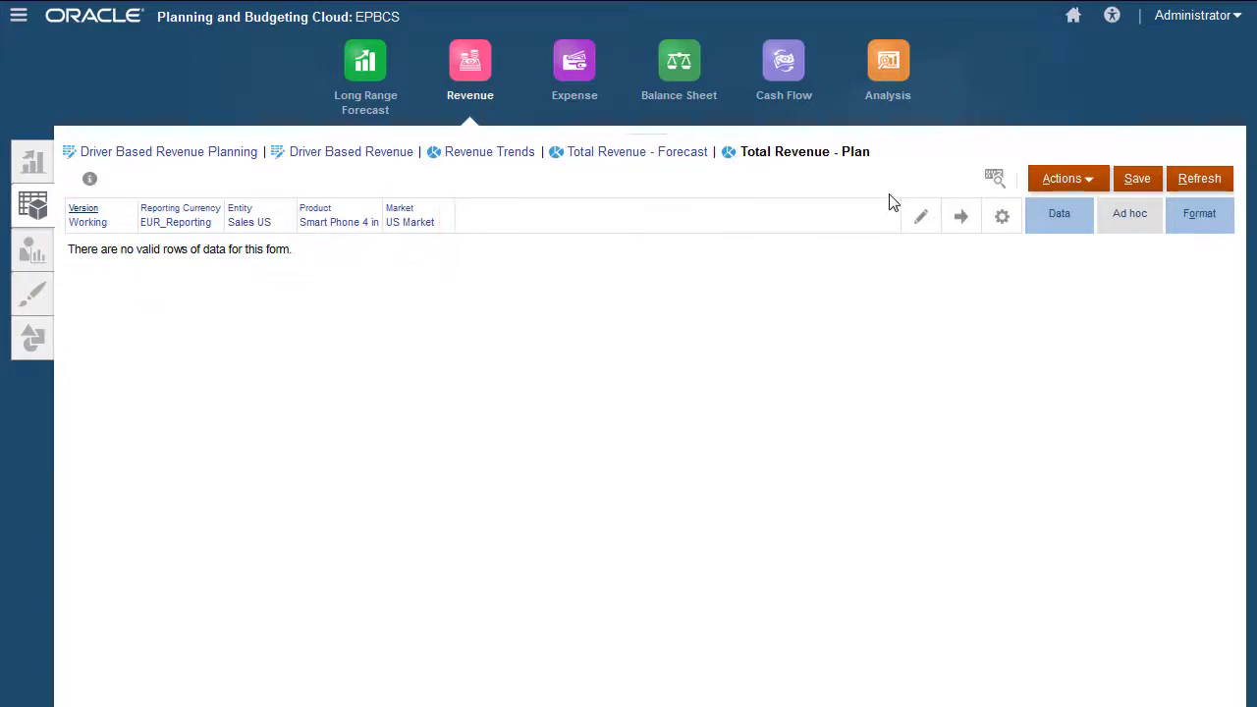
- Run the ConvAll_OEP_FS business rule on the revenue form
click(1081, 187)
click(1130, 374)
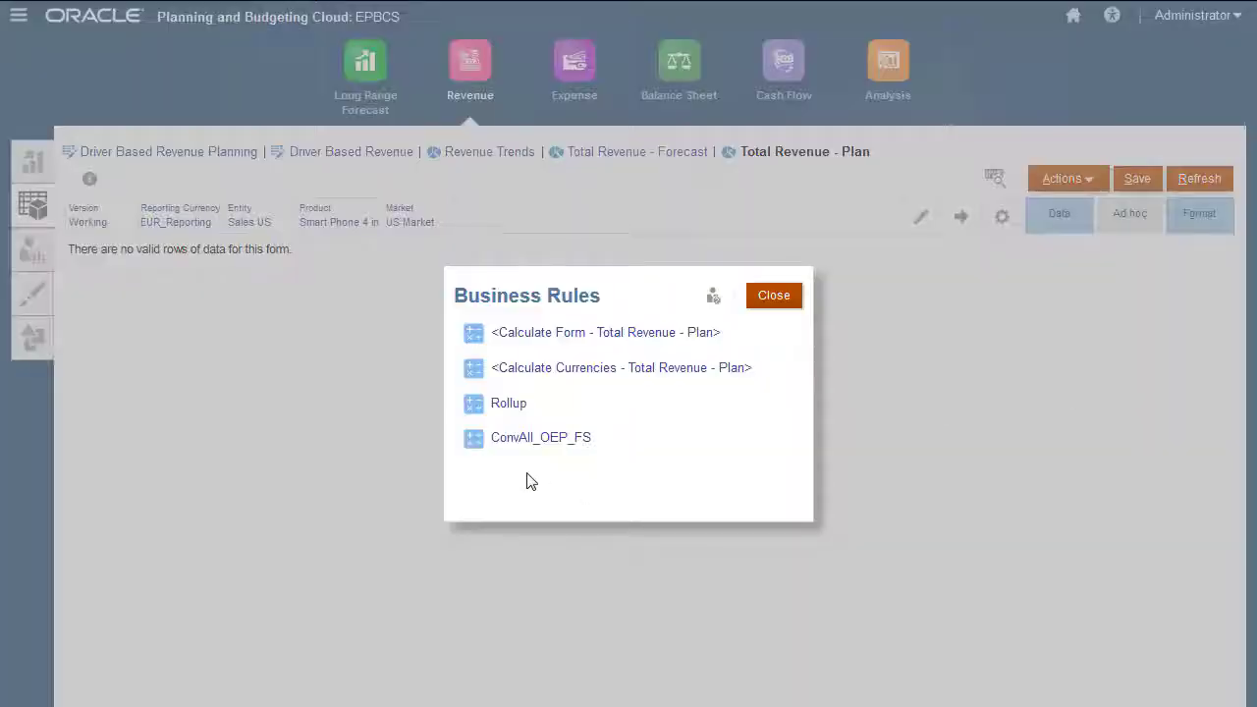
click(527, 438)
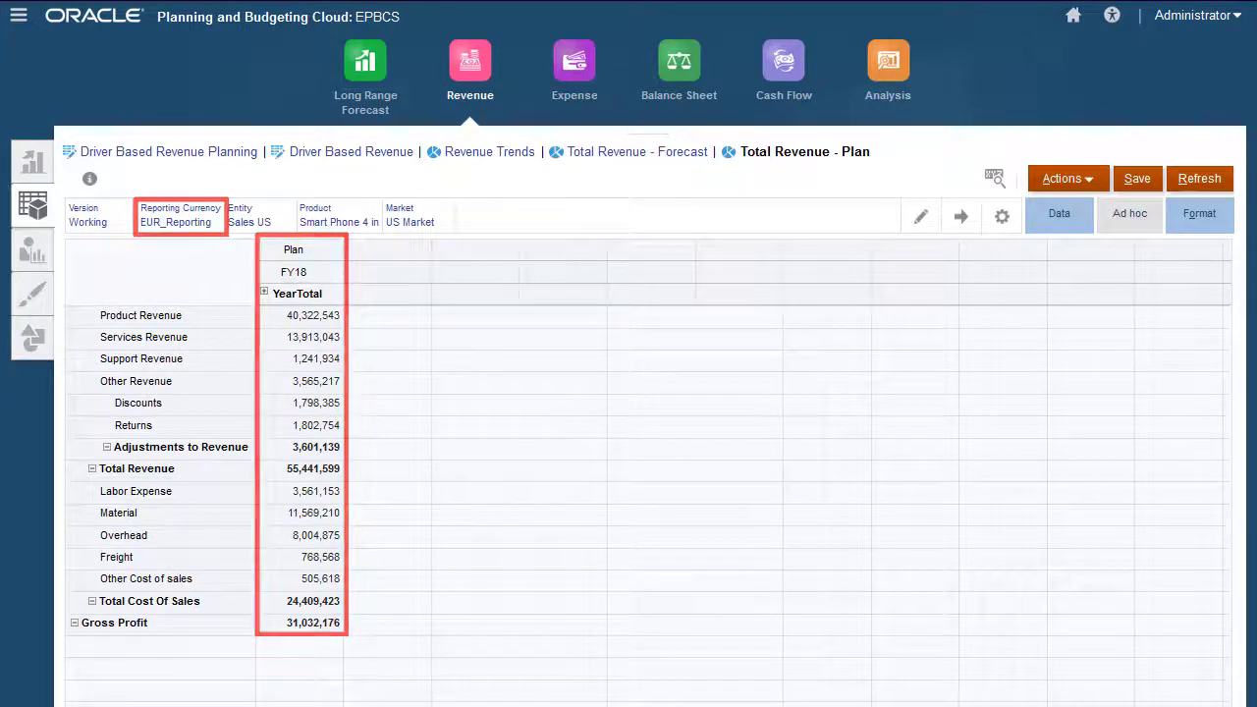
- Switch the revenue form to GBP_Reporting to see the converted figures
click(206, 224)
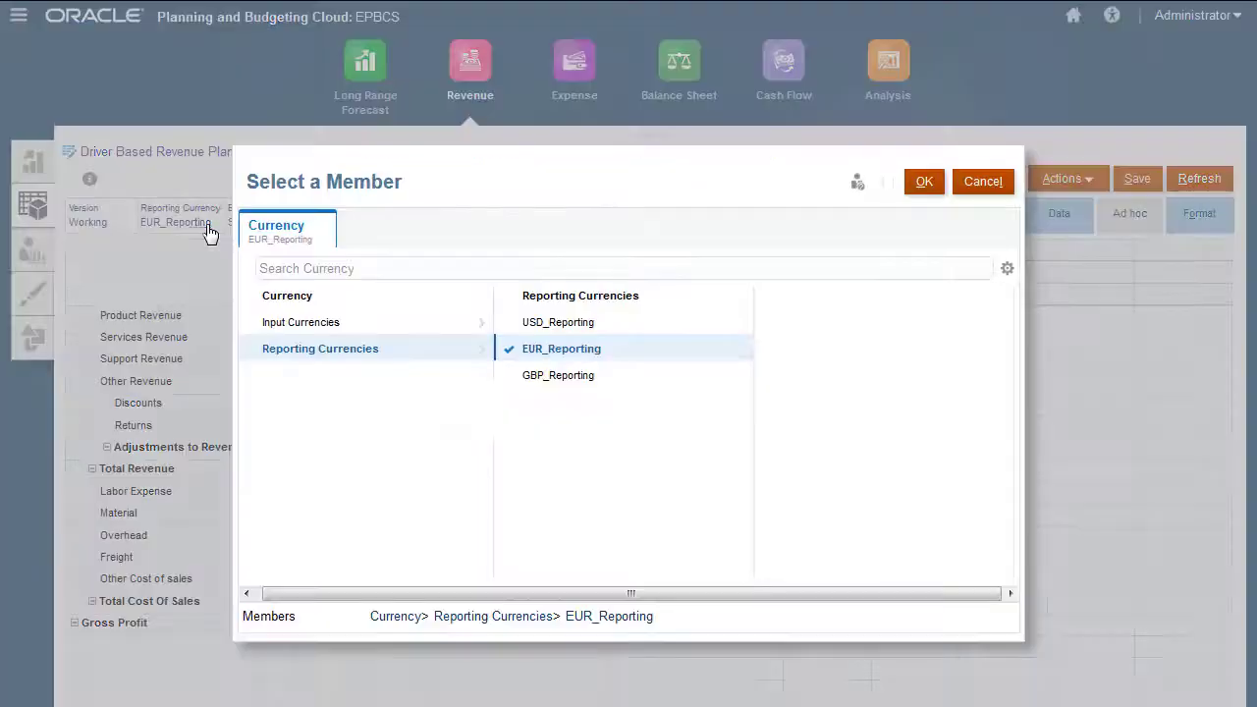
click(513, 382)
click(924, 183)
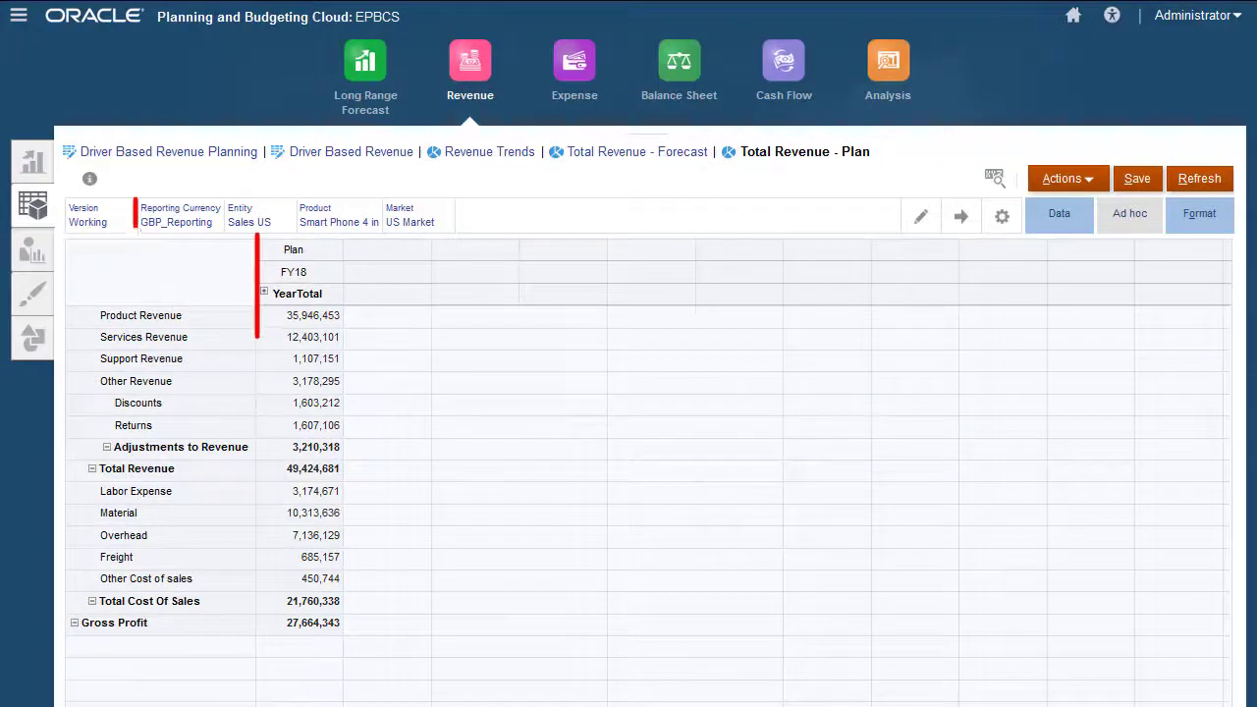